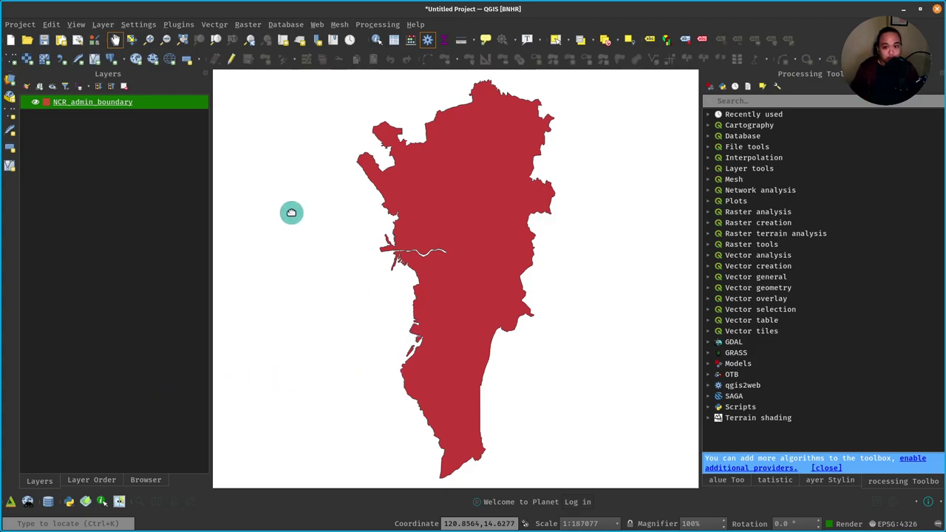
Step: Install the QuickOSM plugin (version 1.16.0) from the Plugins manager
left_click(177, 26)
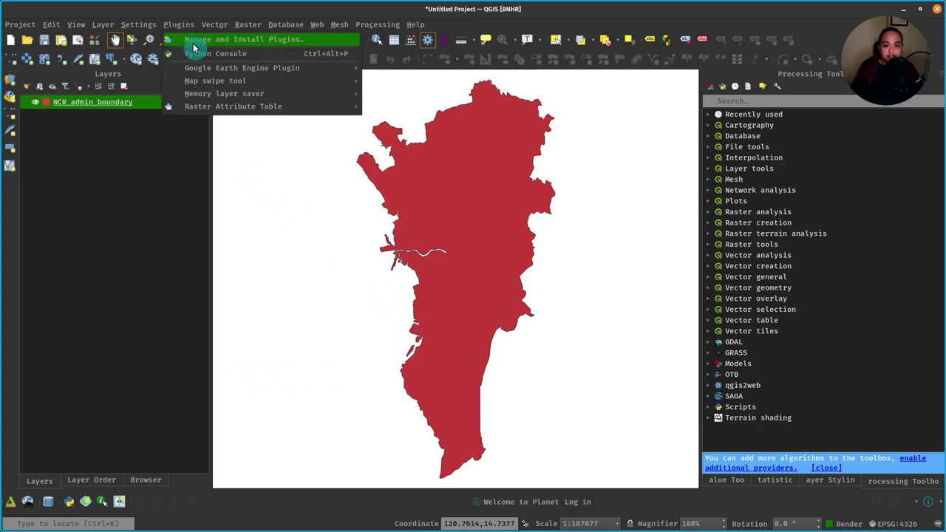
left_click(193, 48)
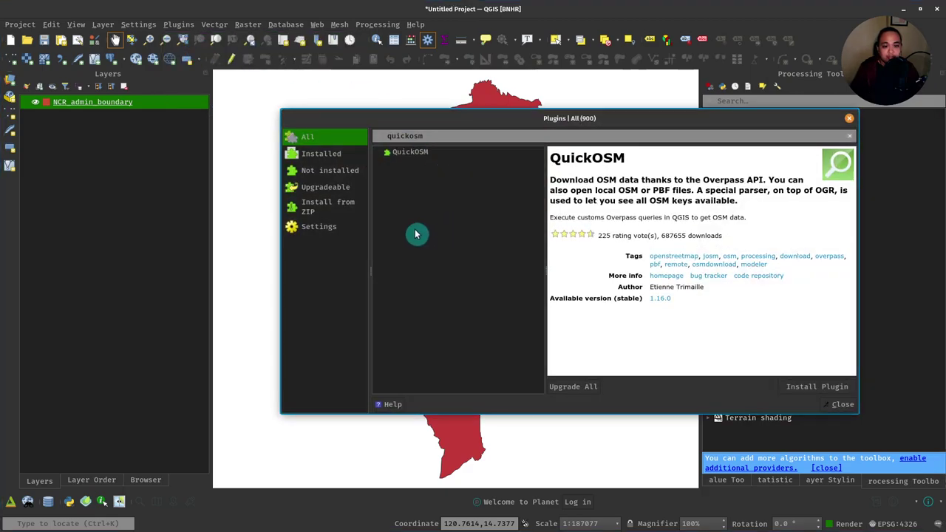
left_click_drag(553, 116, 410, 94)
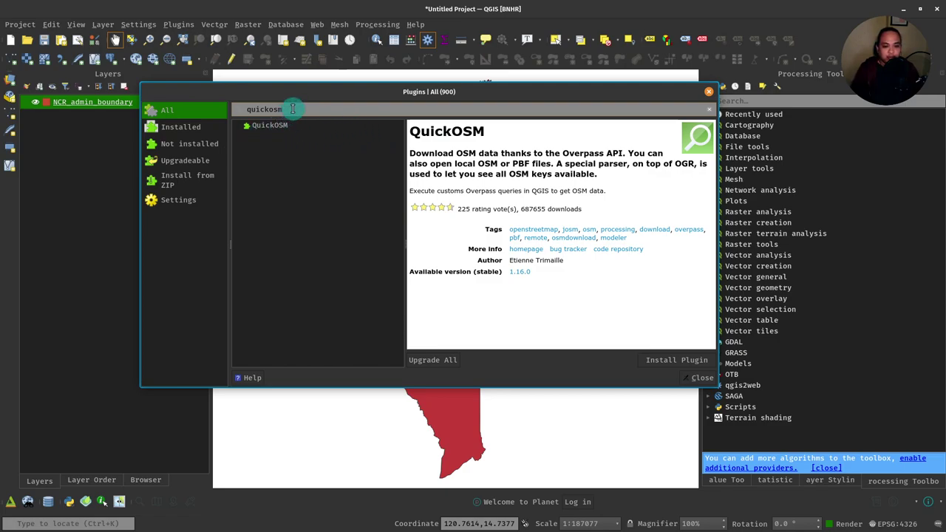
left_click(668, 361)
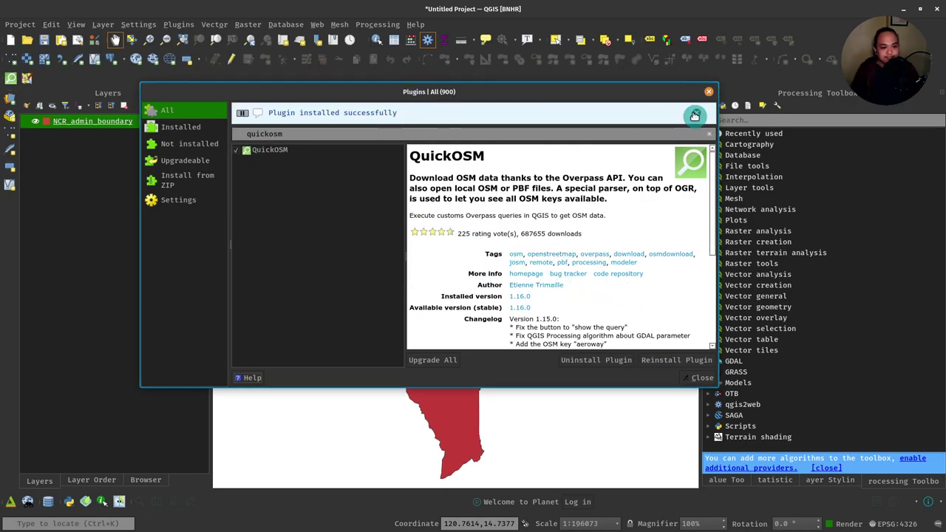
left_click(696, 112)
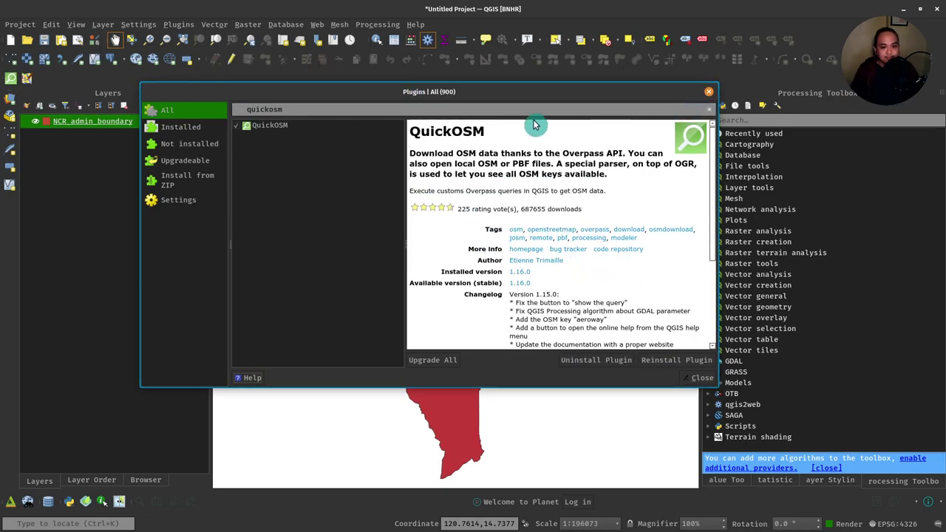
Step: Close the plugin manager and bring up the QuickOSM submenu under the Vector menu
left_click(702, 377)
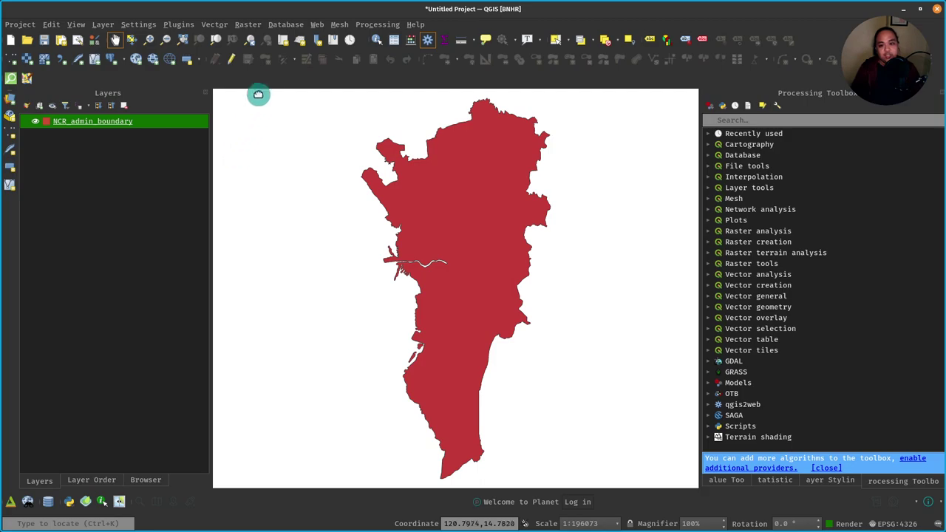
left_click(218, 27)
mouse_move(176, 33)
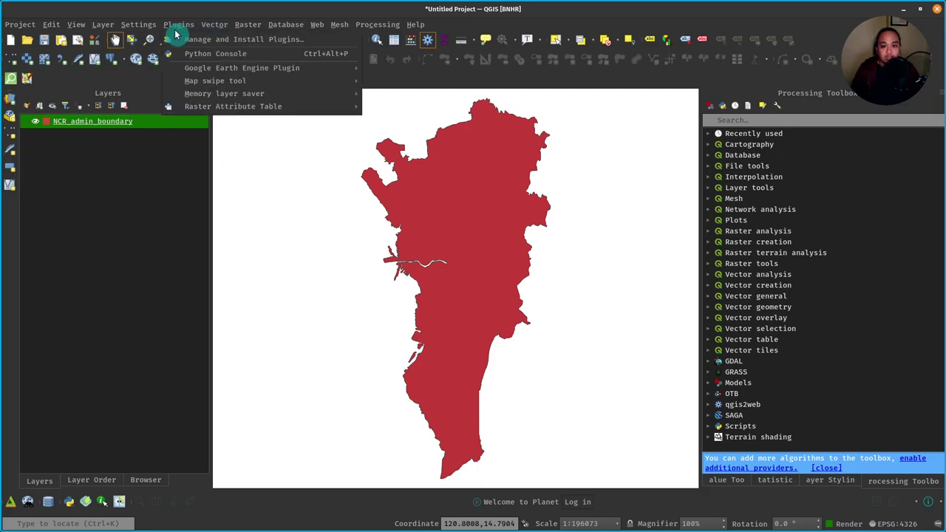
mouse_move(214, 26)
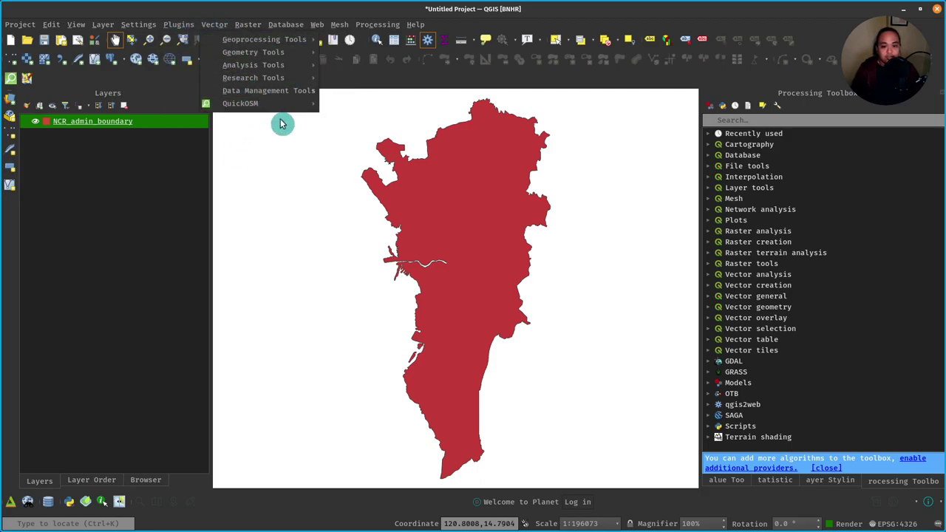
left_click(295, 344)
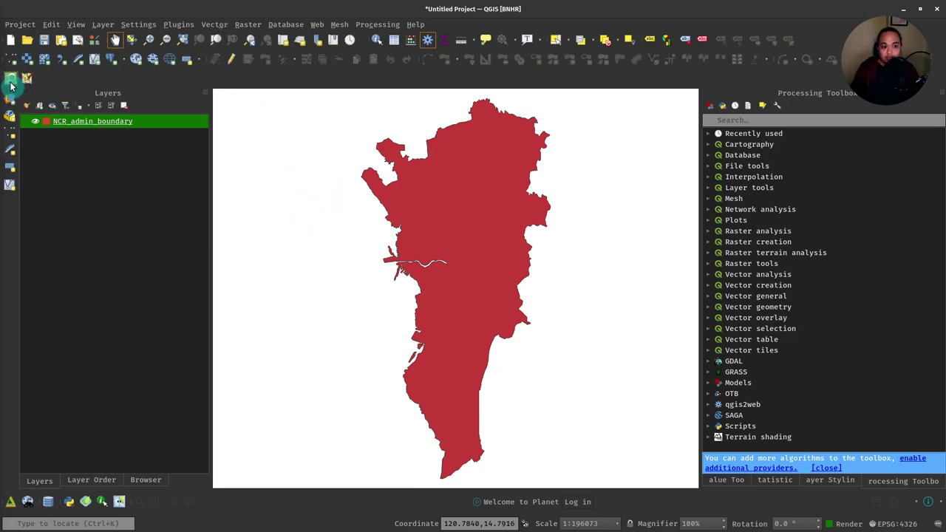
left_click(217, 25)
mouse_move(250, 110)
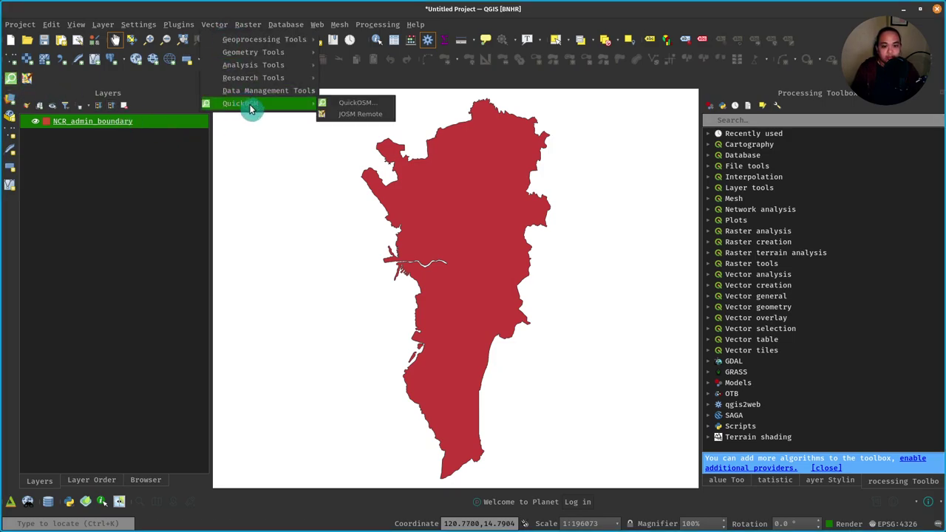
Step: Launch QuickOSM from the Vector menu, then reposition and enlarge its dialog
left_click(360, 107)
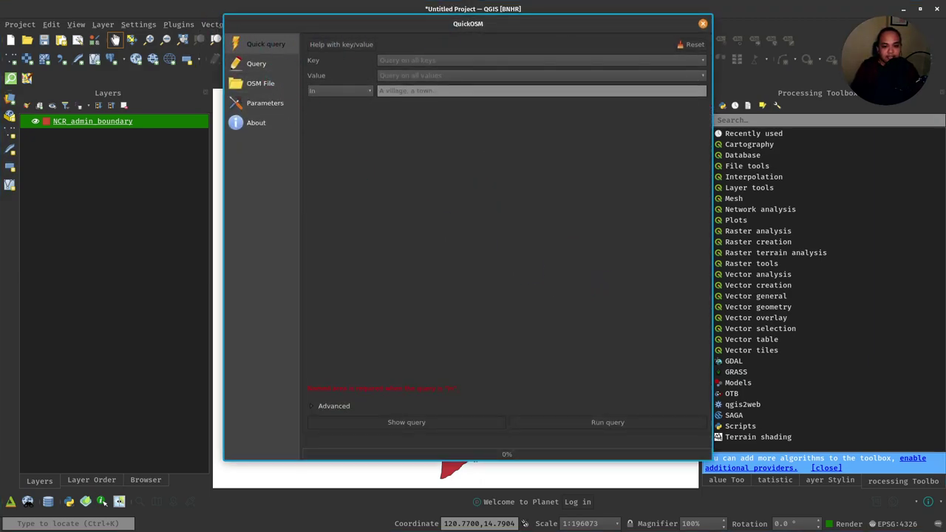
left_click_drag(396, 25, 383, 45)
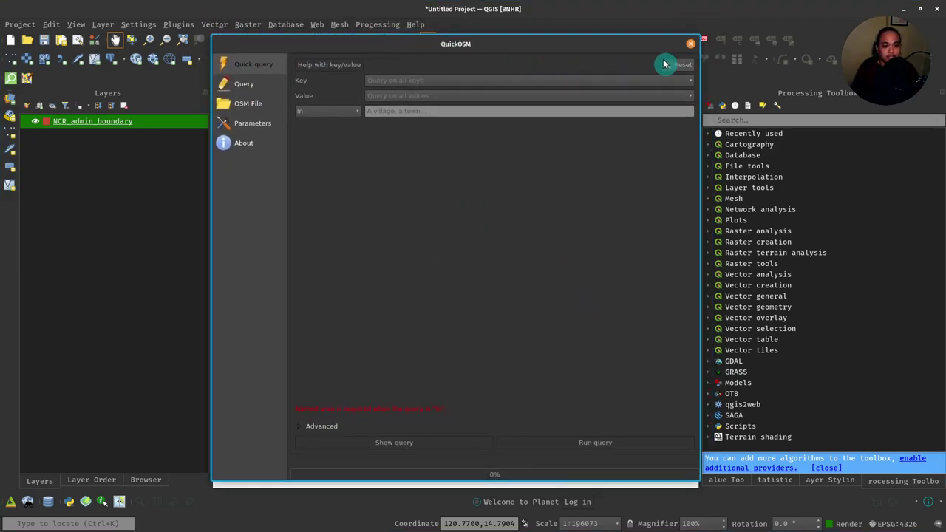
left_click_drag(698, 36, 727, 59)
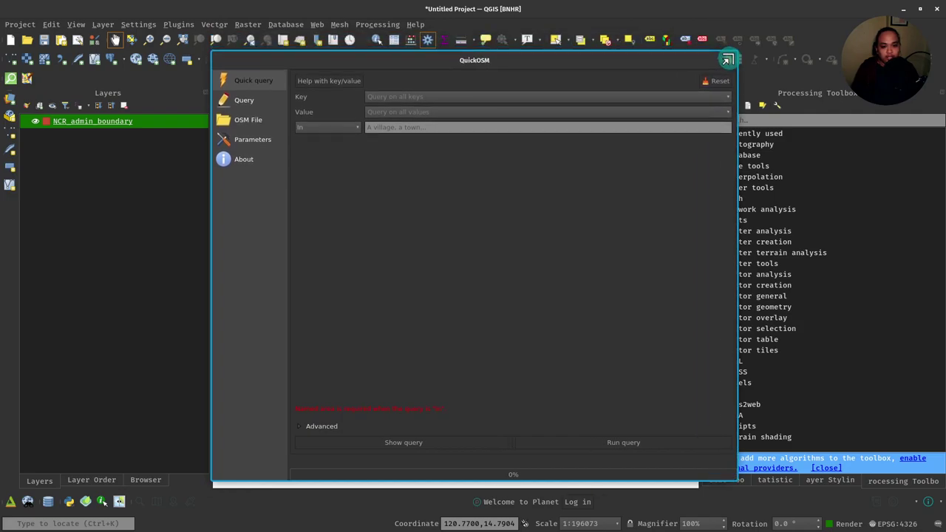
Step: Browse the Query, OSM File, Parameters and About pages, keeping the lz4 Overpass server, then return to Quick query
left_click(251, 109)
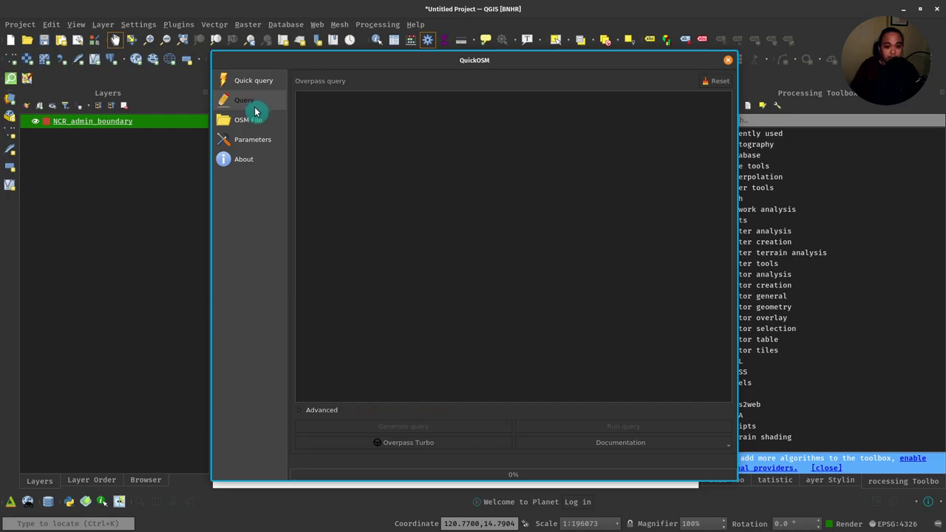
left_click(475, 198)
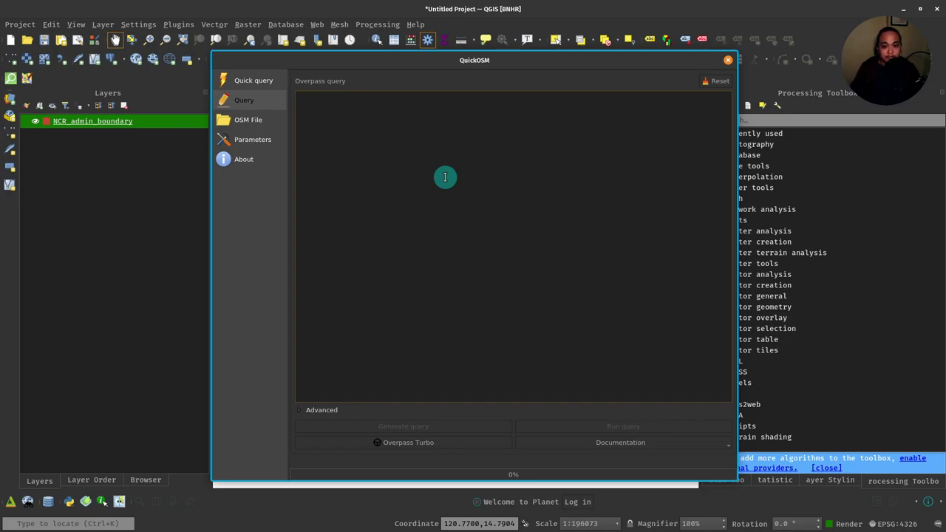
left_click(248, 121)
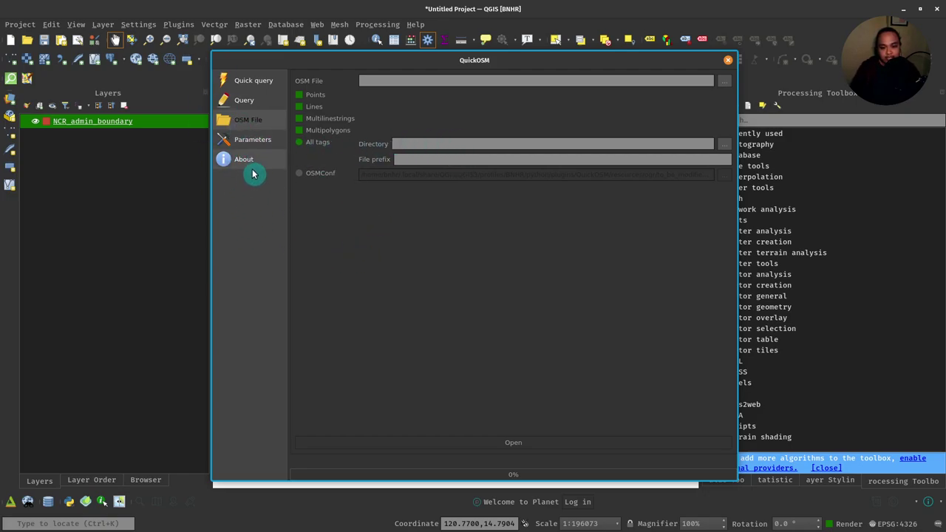
left_click(260, 144)
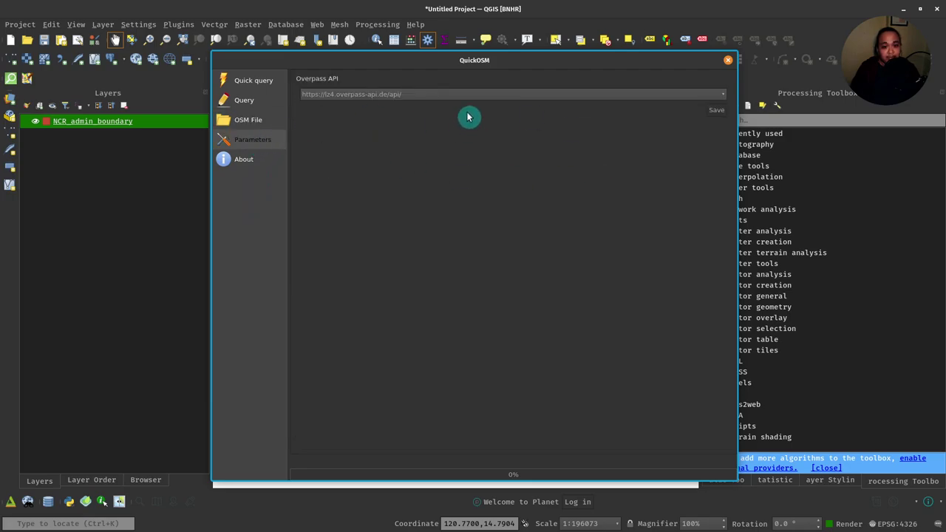
left_click(487, 100)
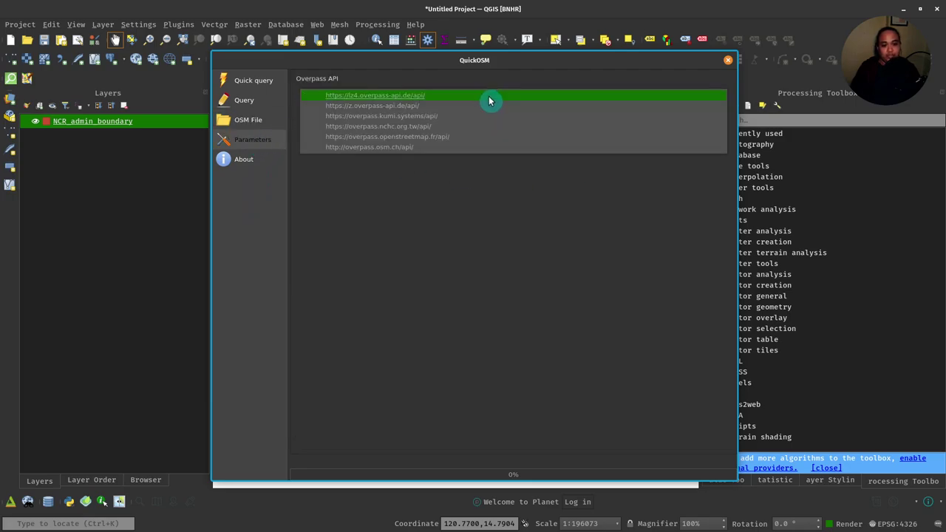
left_click(423, 294)
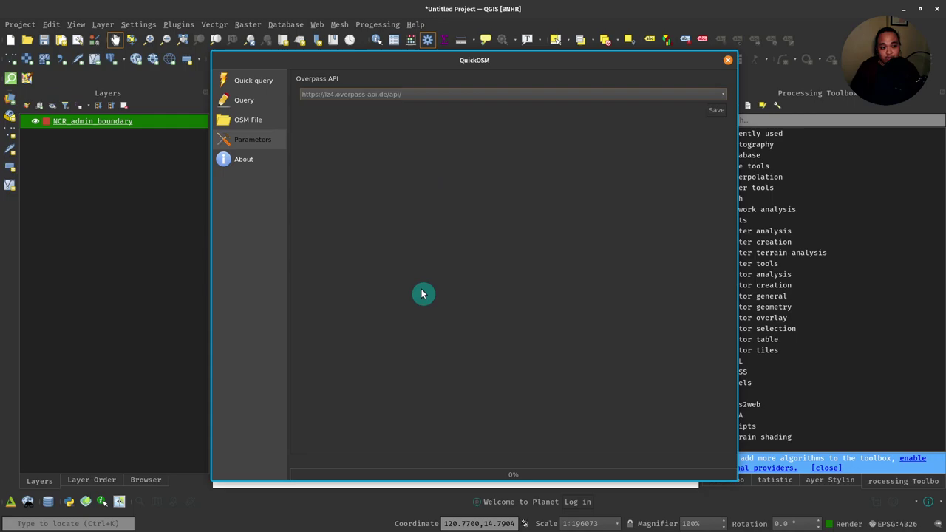
left_click(251, 164)
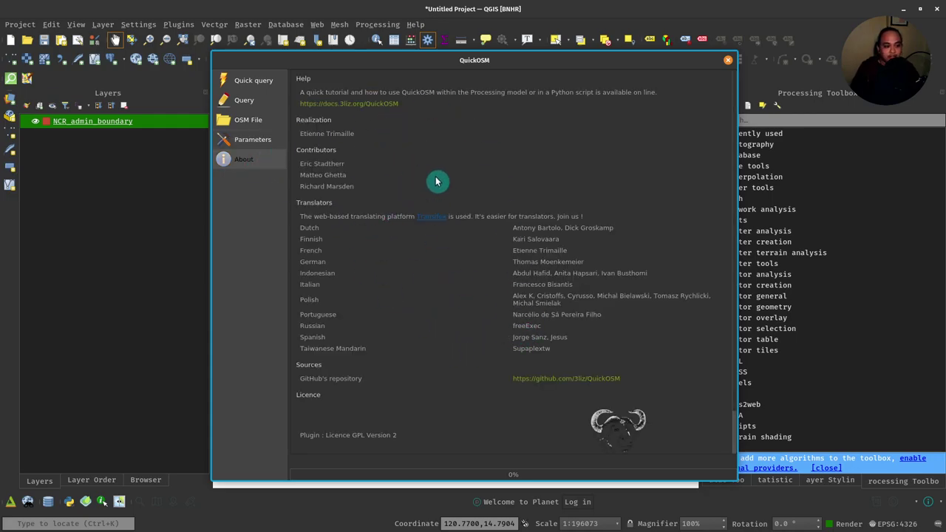
left_click(254, 90)
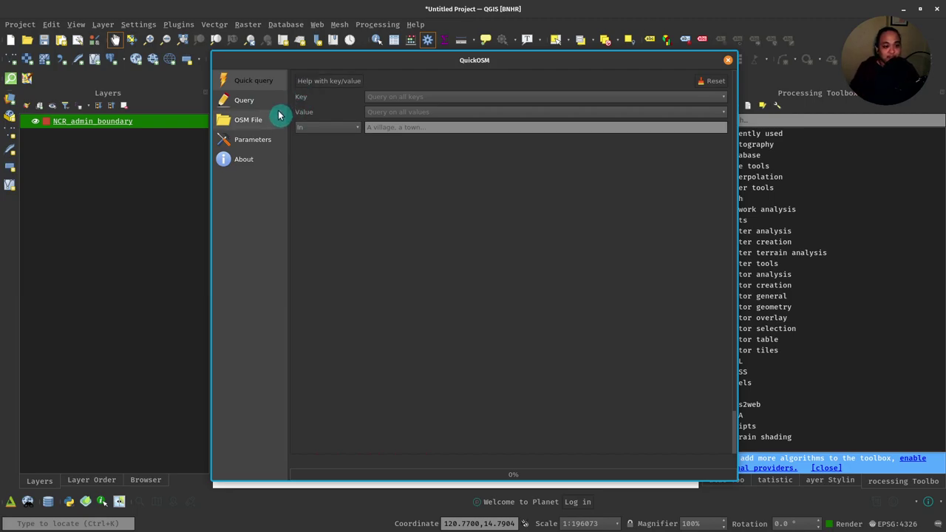
Step: Check the Quick query's Key, Value and search-area fields, leaving them unchanged
left_click(251, 118)
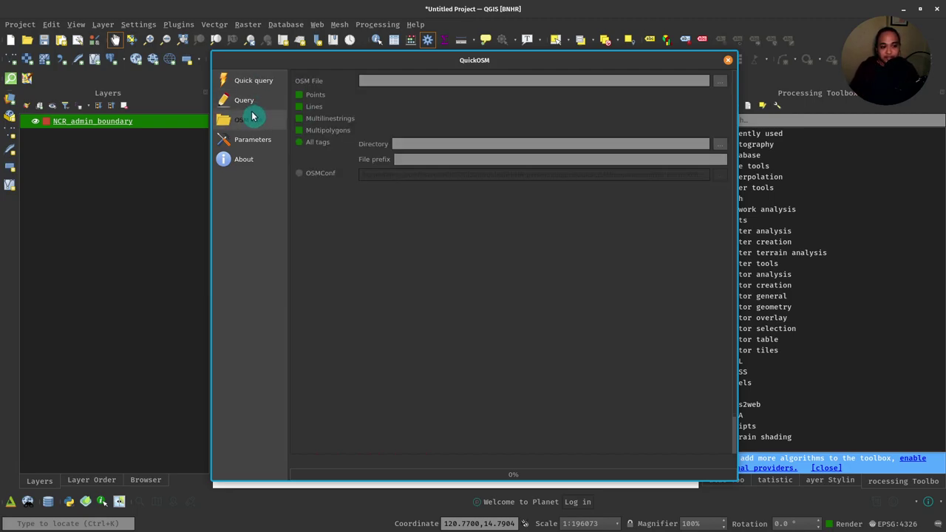
left_click(251, 89)
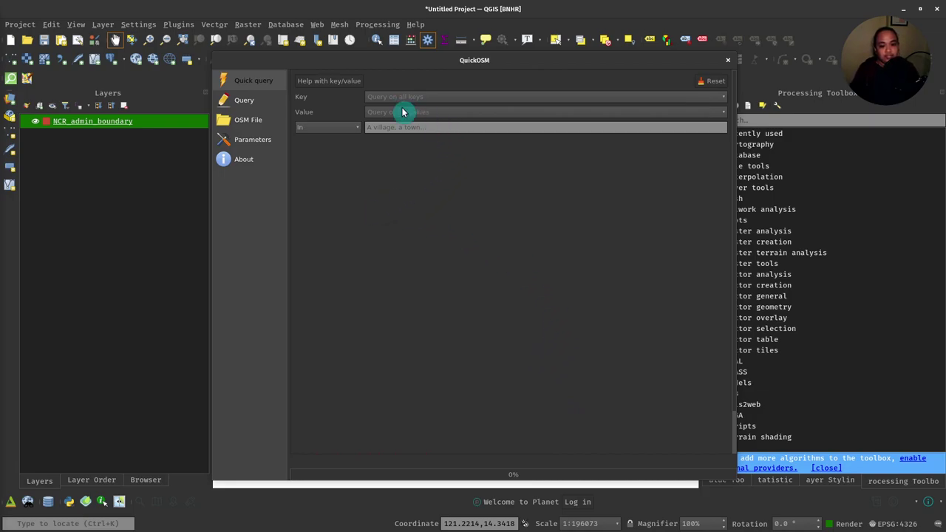
left_click(401, 100)
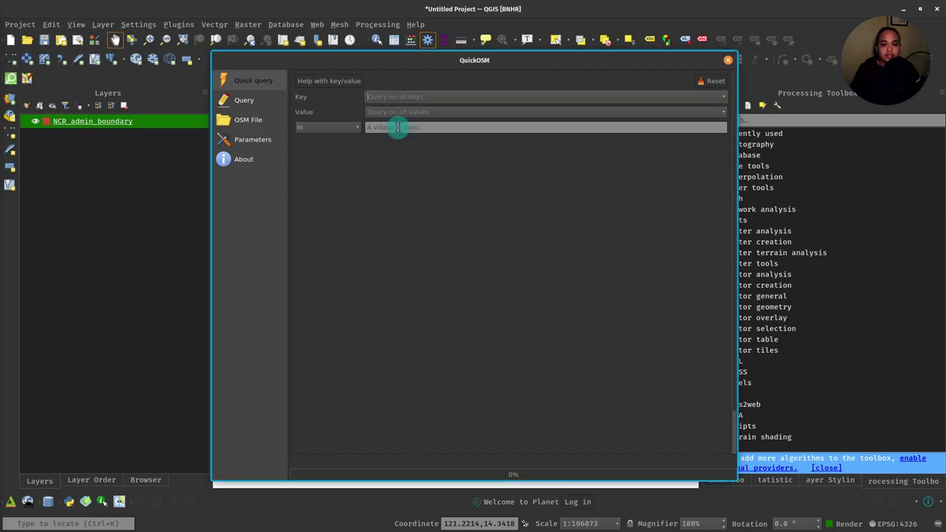
left_click(398, 115)
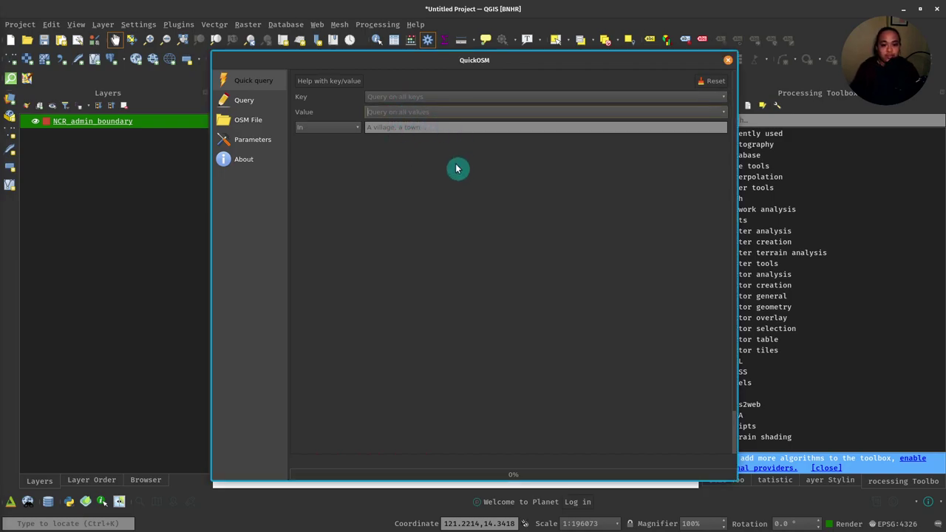
left_click(355, 129)
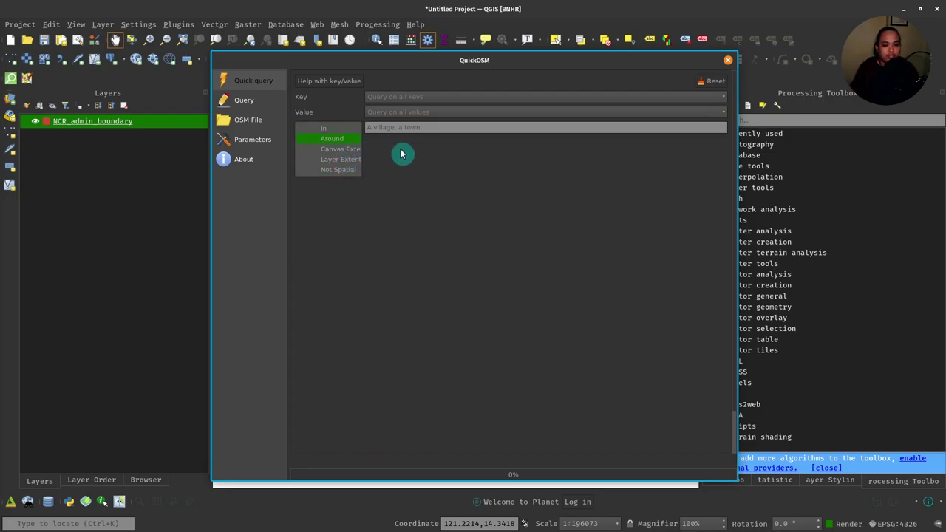
left_click(555, 251)
Step: Expand the Advanced section to reveal element and geometry types, then focus the Key field
scroll(598, 295, "down", 1)
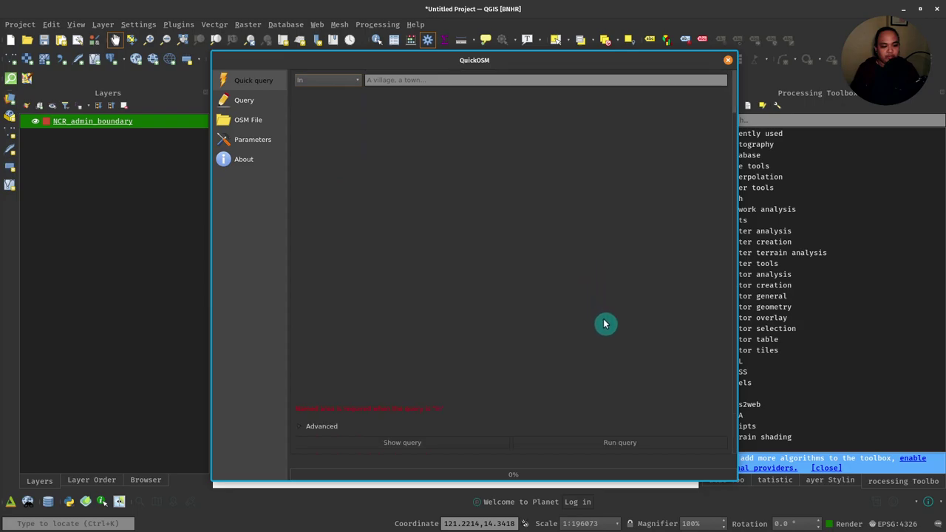
left_click(314, 427)
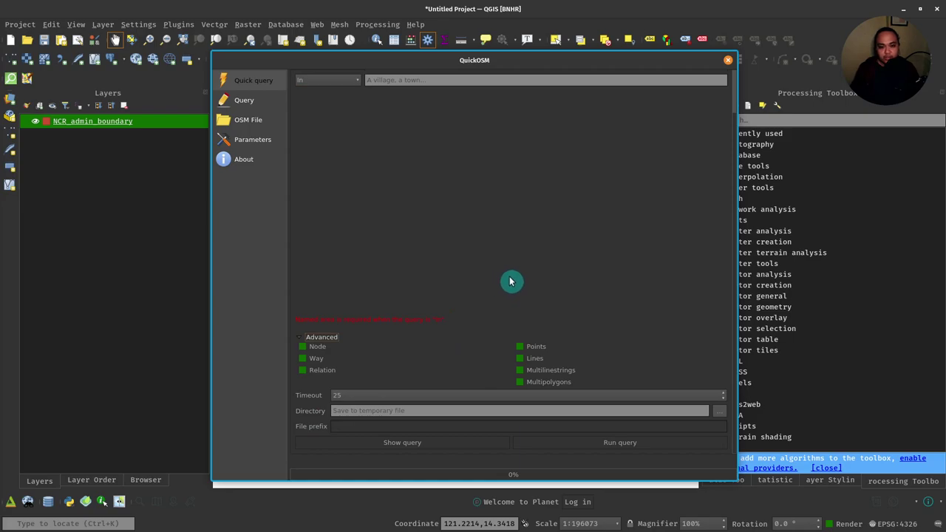
scroll(516, 272, "up", 1)
scroll(499, 247, "up", 1)
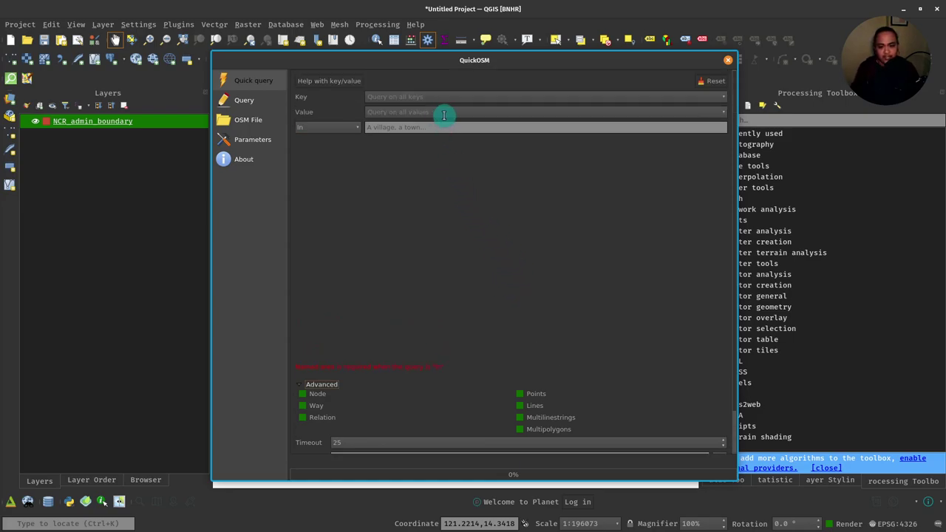
left_click(461, 96)
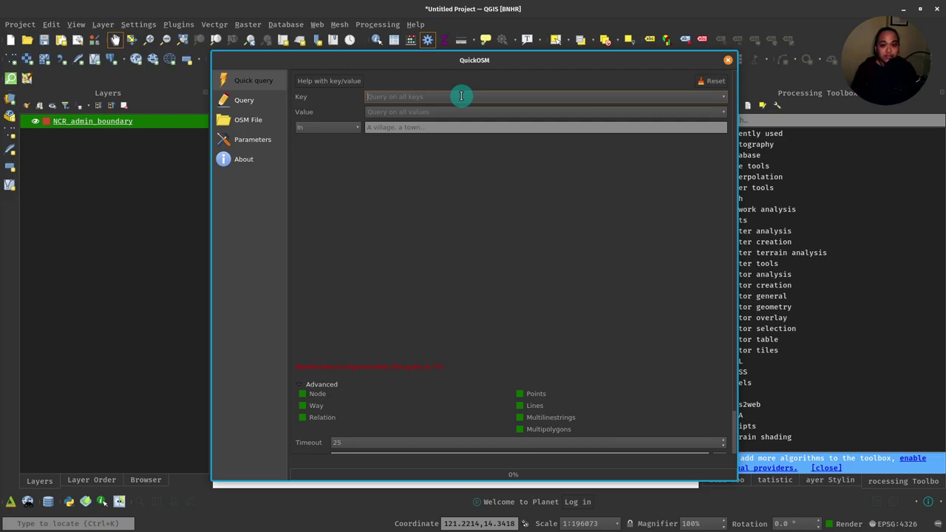
Step: Enter key 'amenity' and value 'fast_food' using the autocomplete suggestions
type("ame")
key("BackSpace")
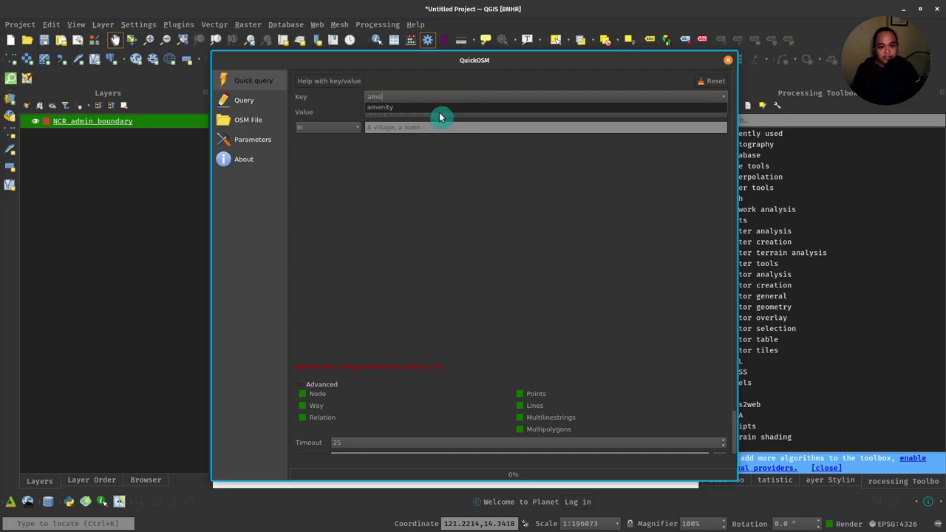
left_click(440, 110)
left_click(440, 113)
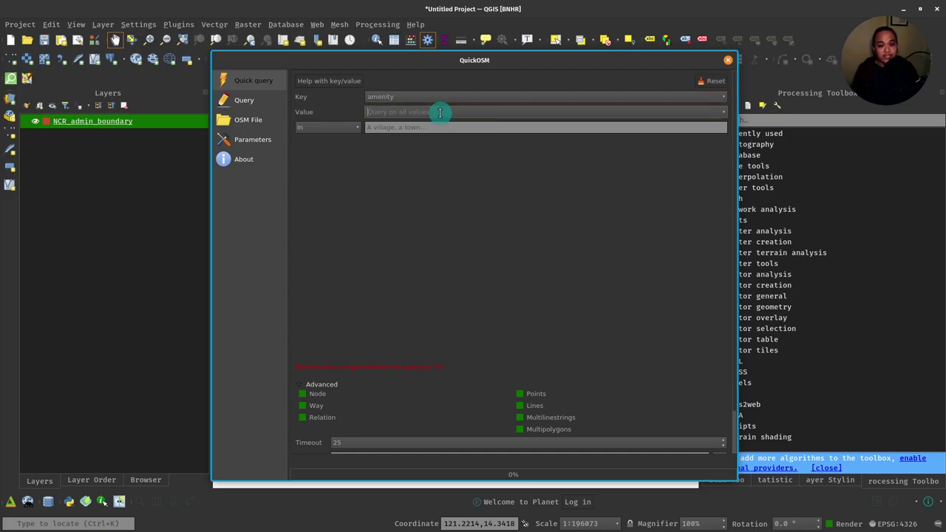
type("fas")
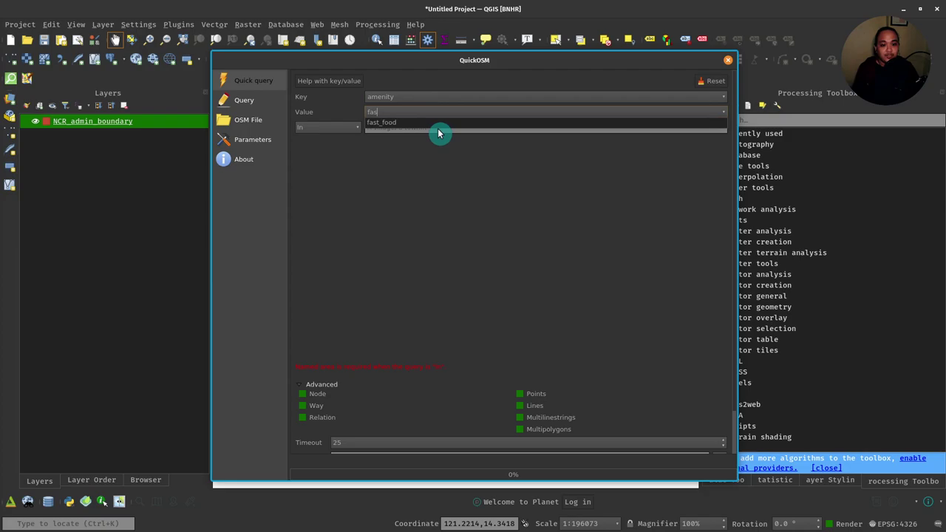
left_click(438, 127)
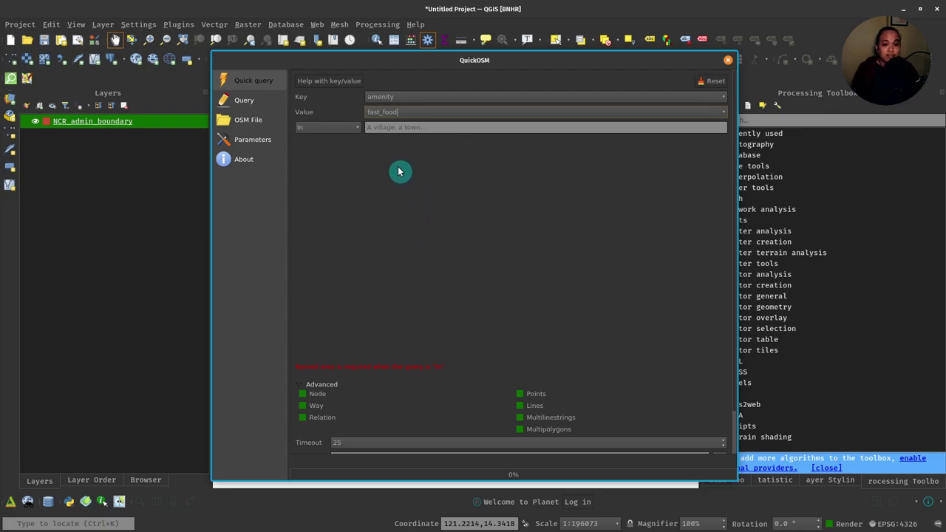
Step: Widen the QuickOSM window and set the search area to Layer Extent of NCR_admin_boundary
left_click(354, 130)
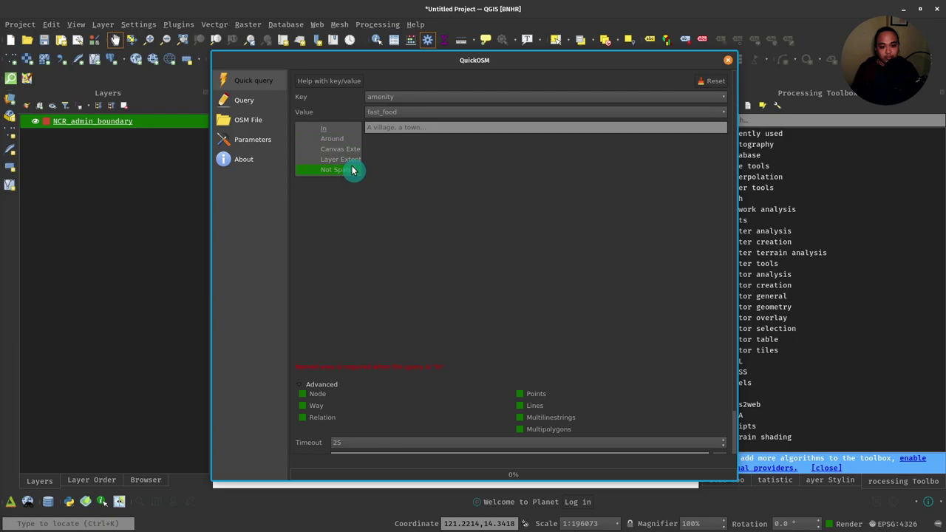
left_click(404, 186)
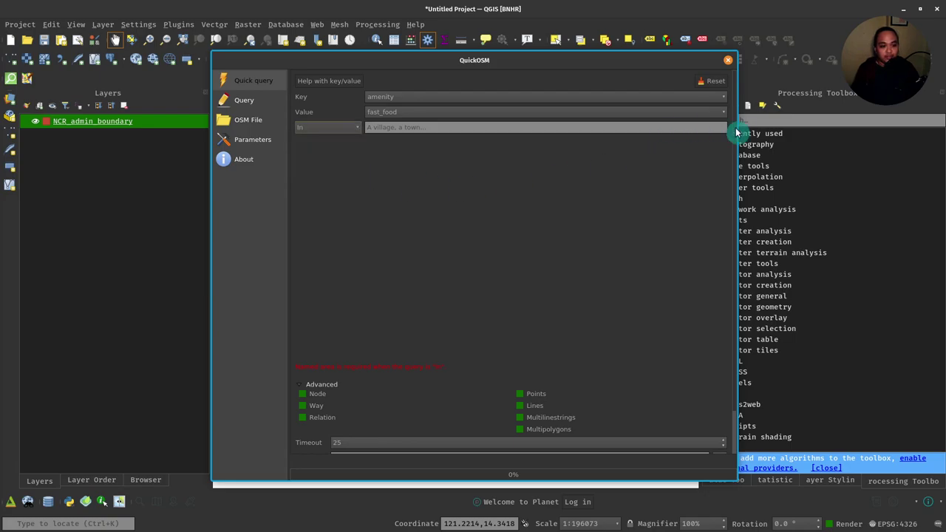
left_click_drag(730, 175, 869, 183)
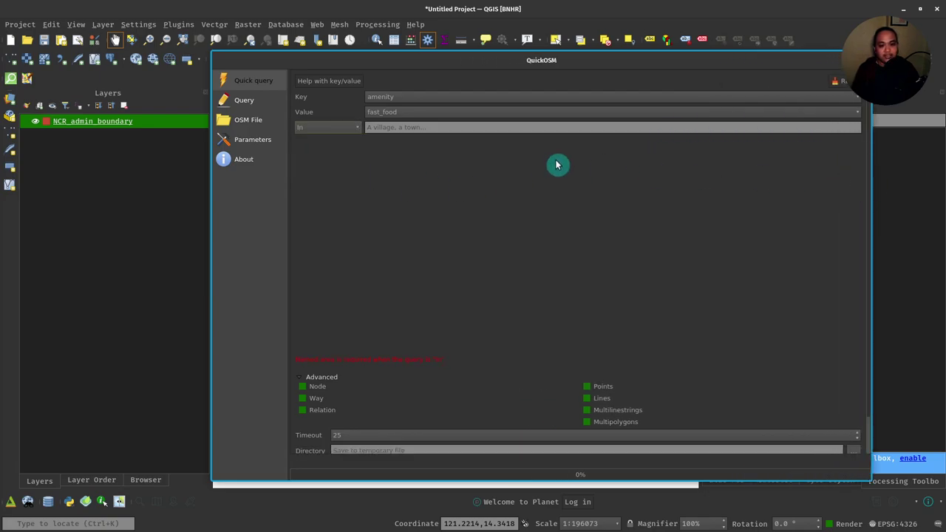
left_click(345, 133)
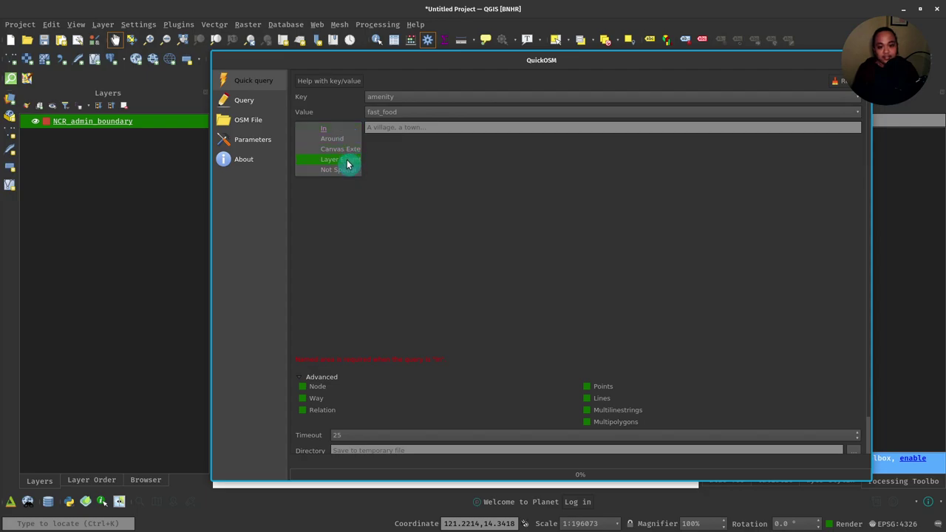
left_click(344, 159)
left_click_drag(605, 63, 551, 56)
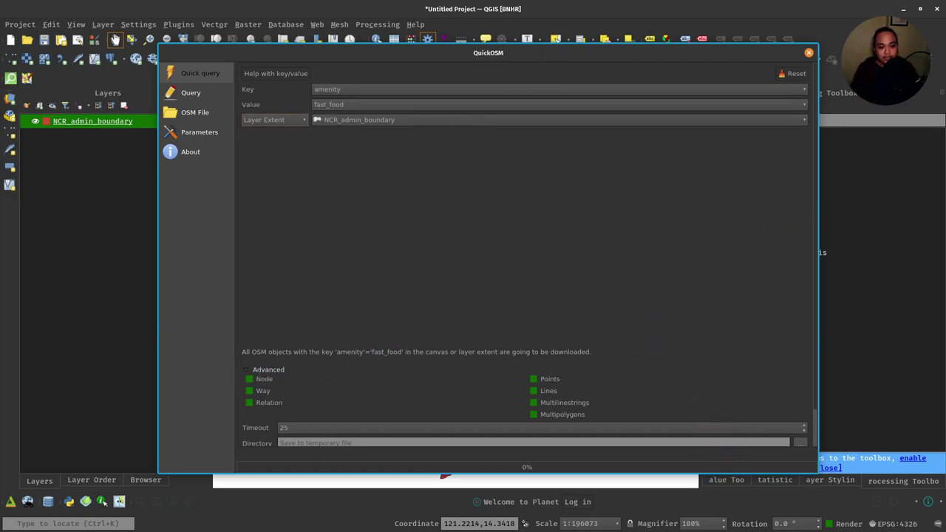
Step: Uncheck the Lines and Multilinestrings geometry types so only Points stays checked
left_click_drag(816, 249, 811, 314)
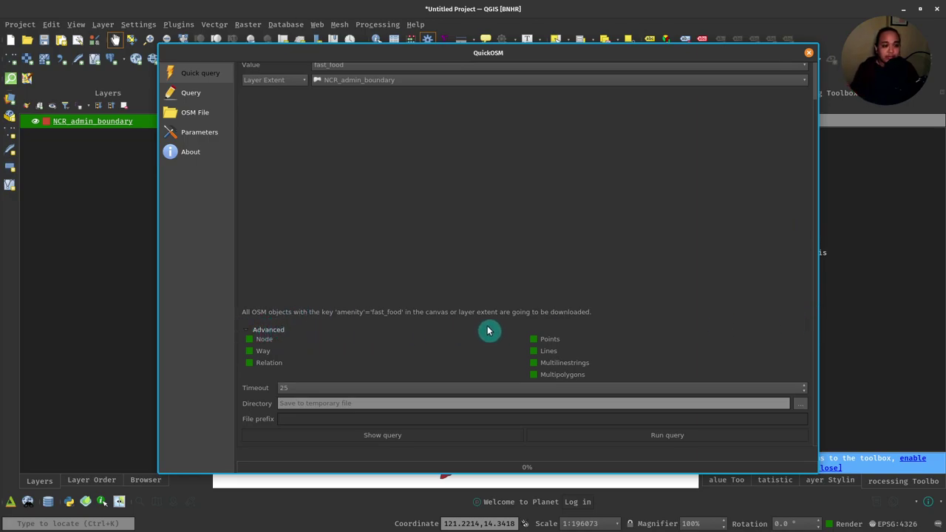
left_click(551, 362)
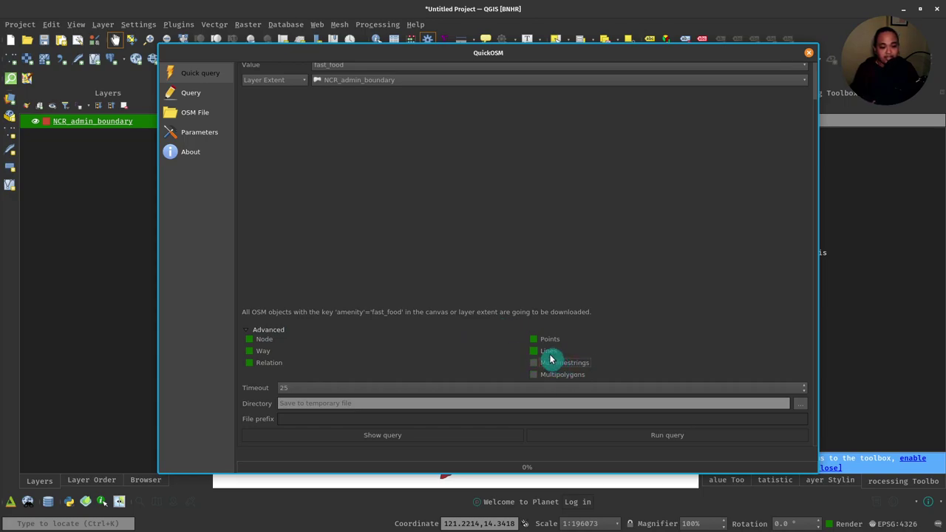
left_click(548, 351)
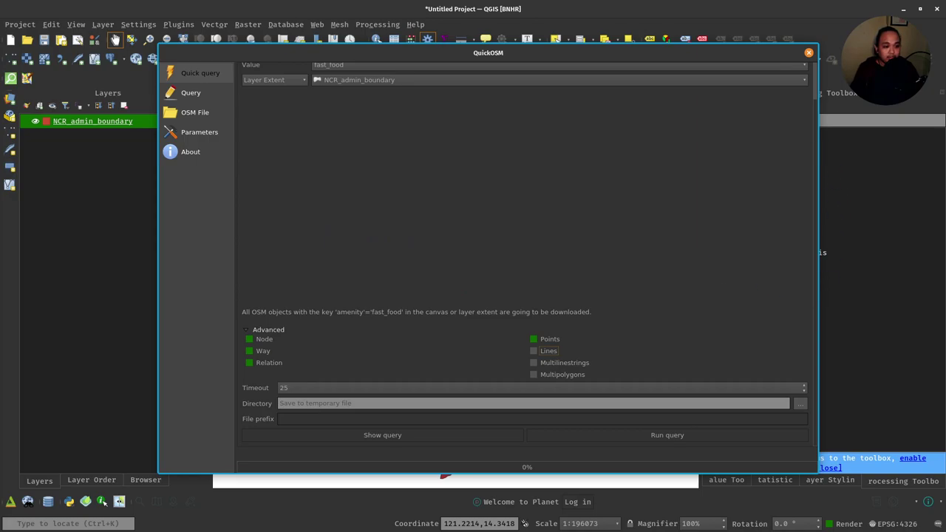
scroll(812, 148, "up", 1)
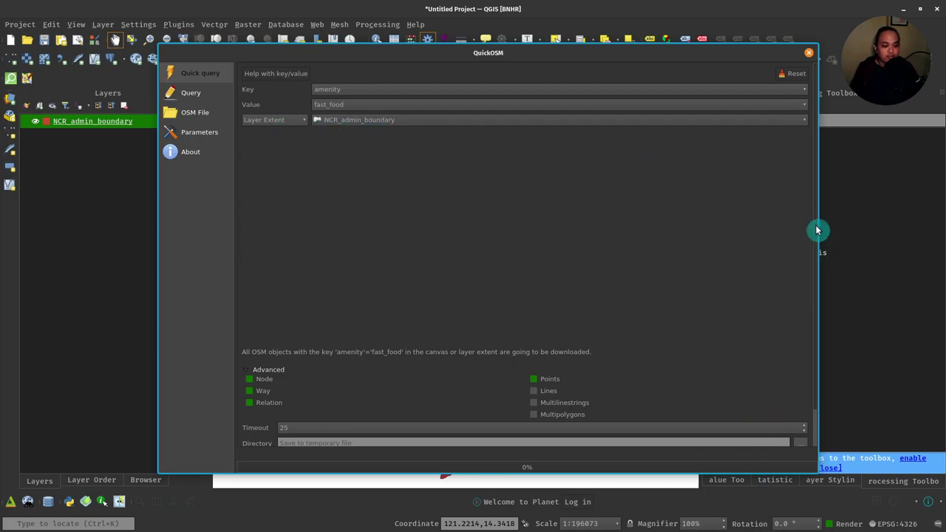
Step: Run the amenity=fast_food query, dismiss the success notice, and close the QuickOSM window
scroll(817, 185, "down", 1)
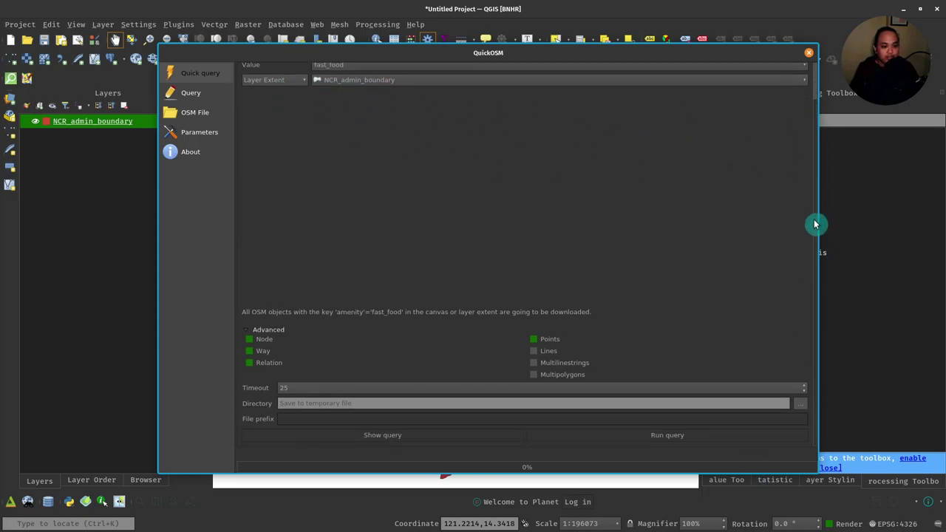
left_click(639, 441)
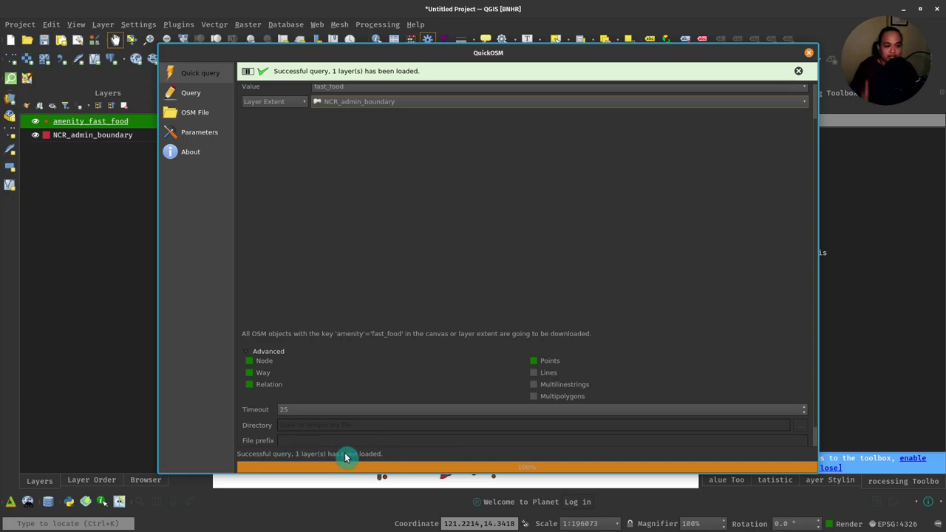
left_click(798, 70)
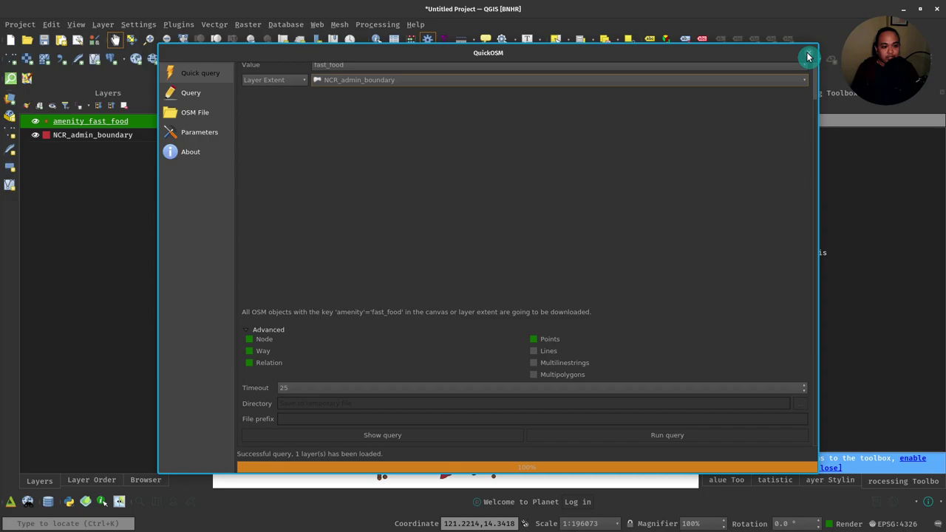
left_click(808, 56)
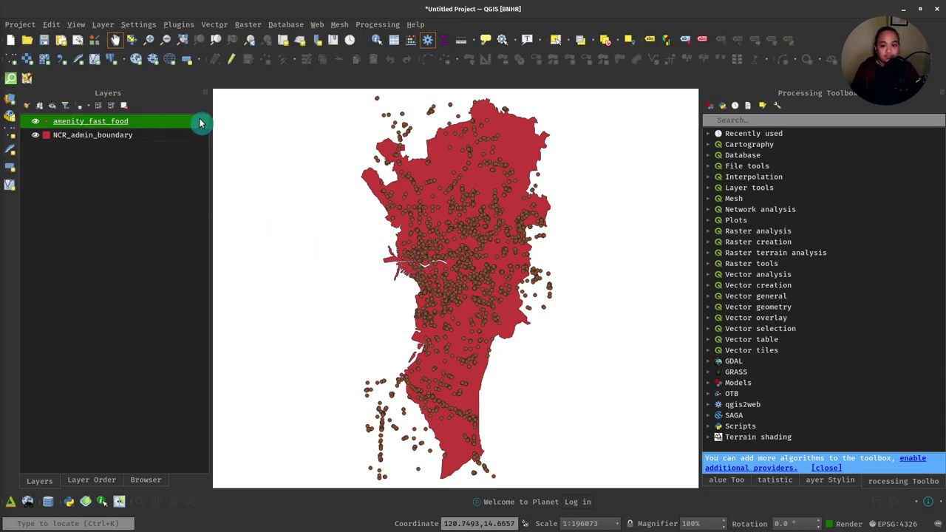
Step: Close the amenity_fast_food attribute table so the map fills the view, and check its scratch-layer indicator
right_click(175, 125)
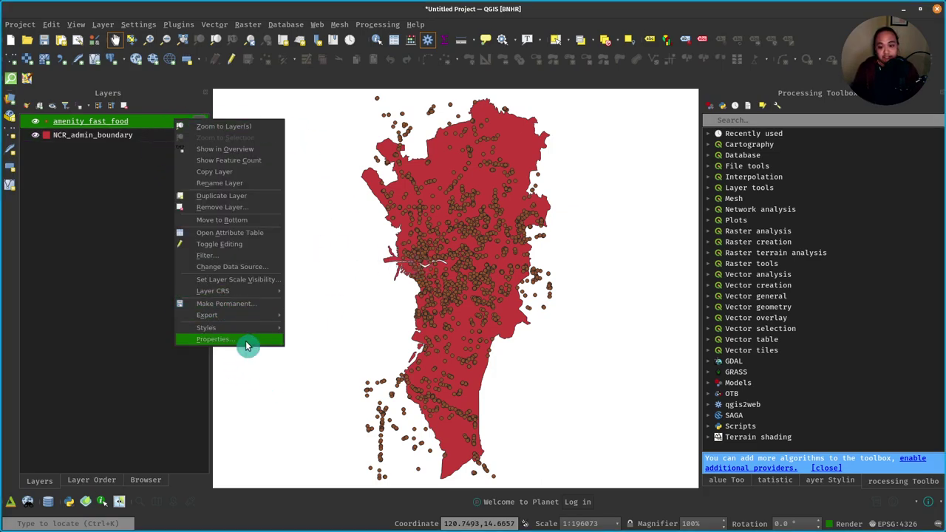
left_click(514, 235)
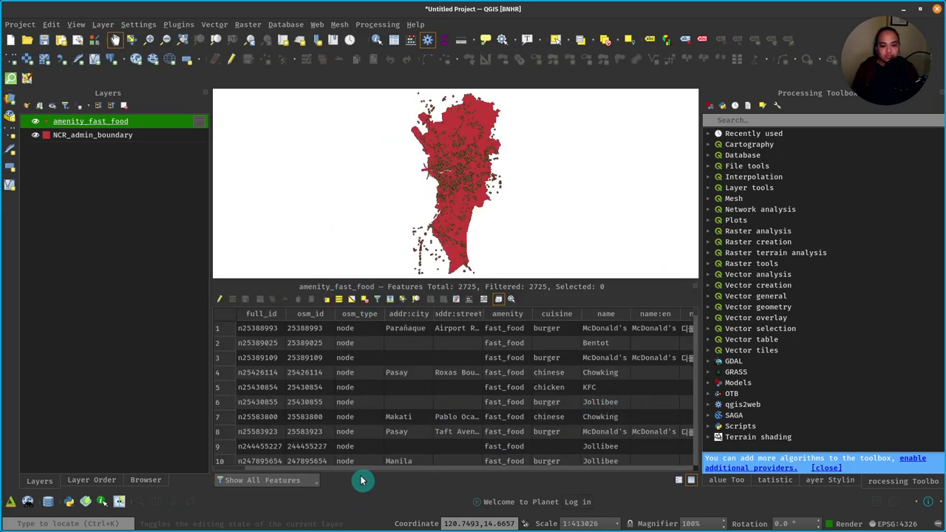
mouse_move(246, 468)
left_mouse_down()
mouse_move(598, 478)
mouse_move(232, 474)
left_mouse_up()
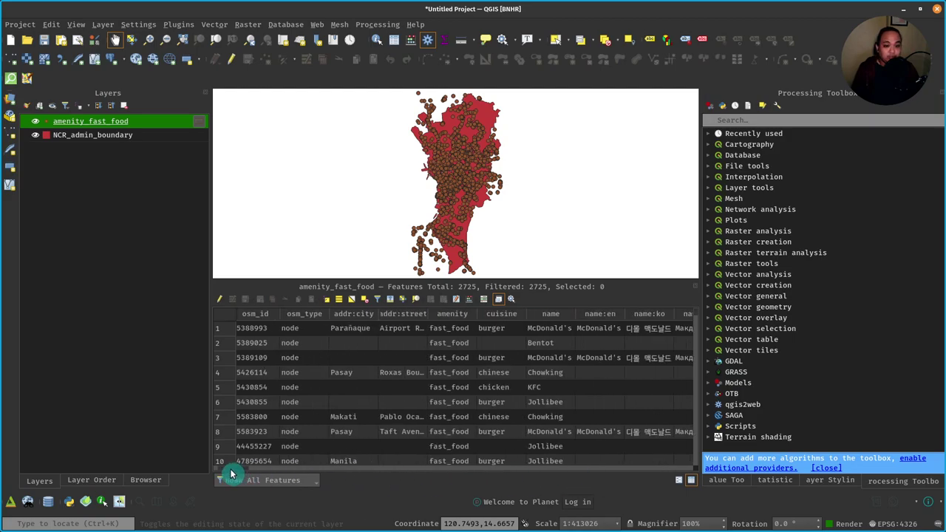
left_click(694, 288)
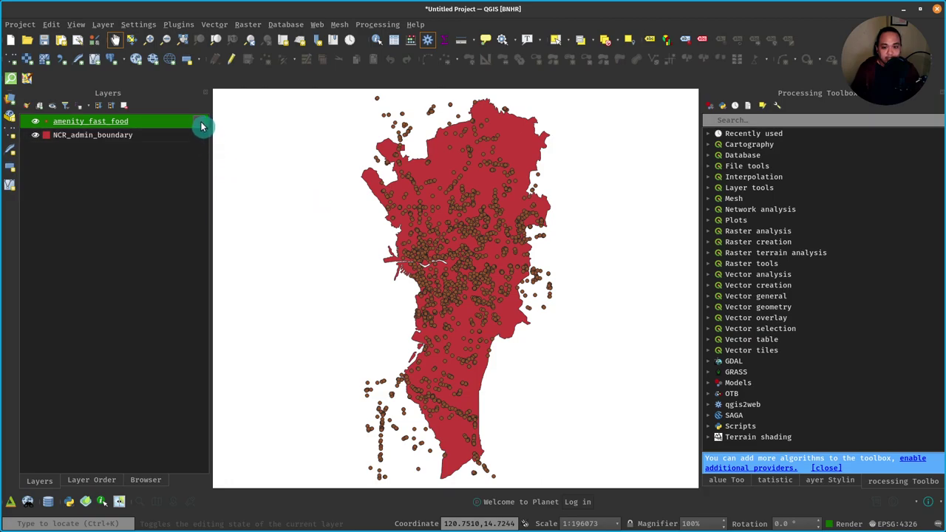
mouse_move(201, 127)
left_click(200, 126)
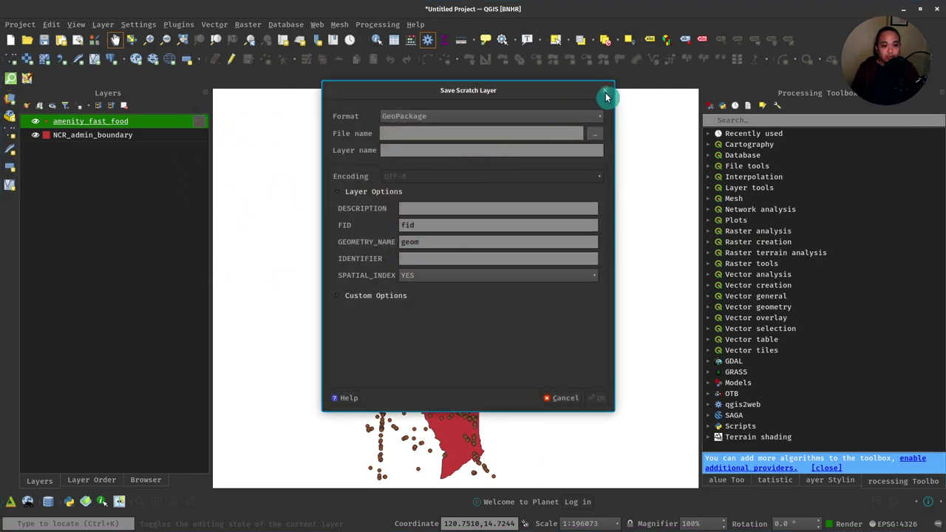
left_click(606, 97)
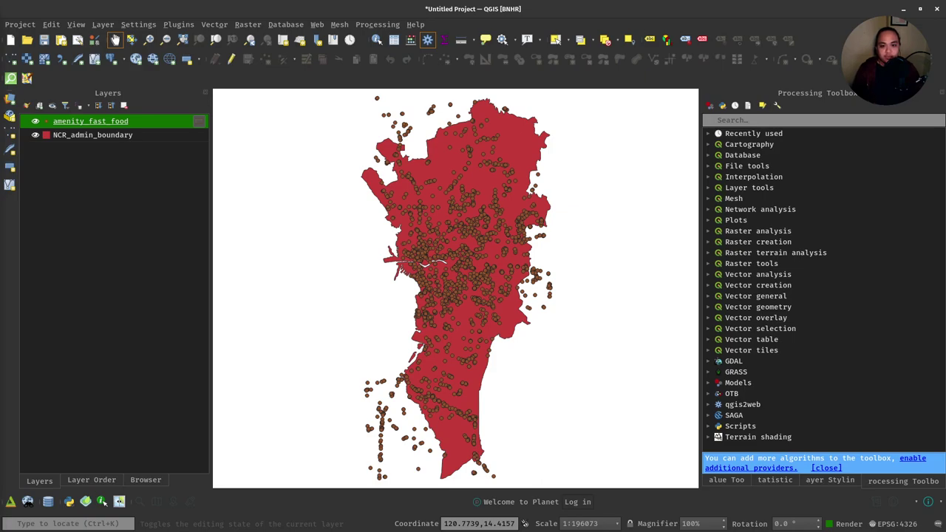
Step: Reopen QuickOSM from the Vector menu and return to its Quick query form
left_click(178, 24)
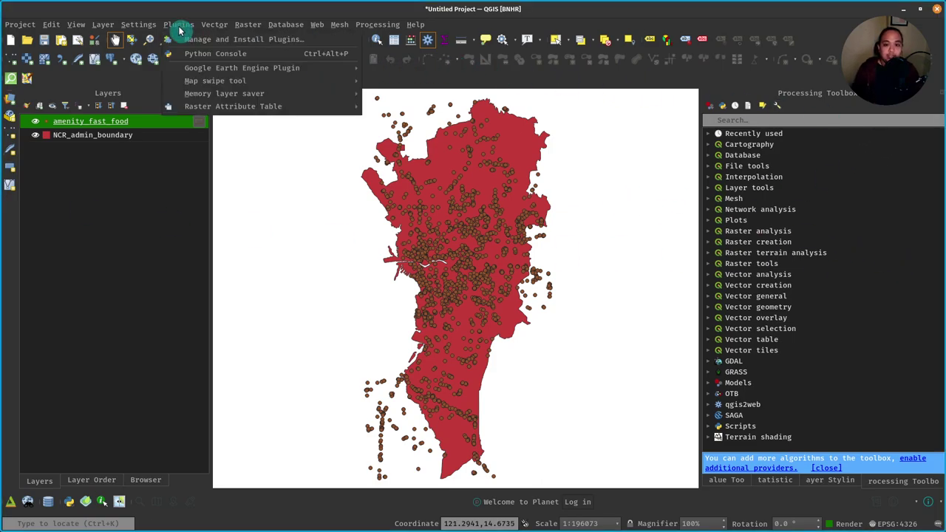
mouse_move(213, 24)
mouse_move(244, 103)
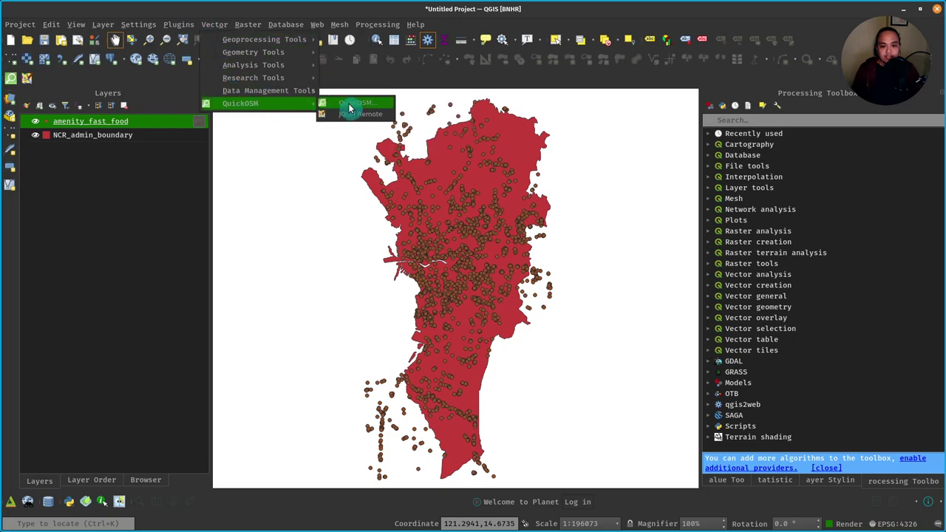
left_click(352, 106)
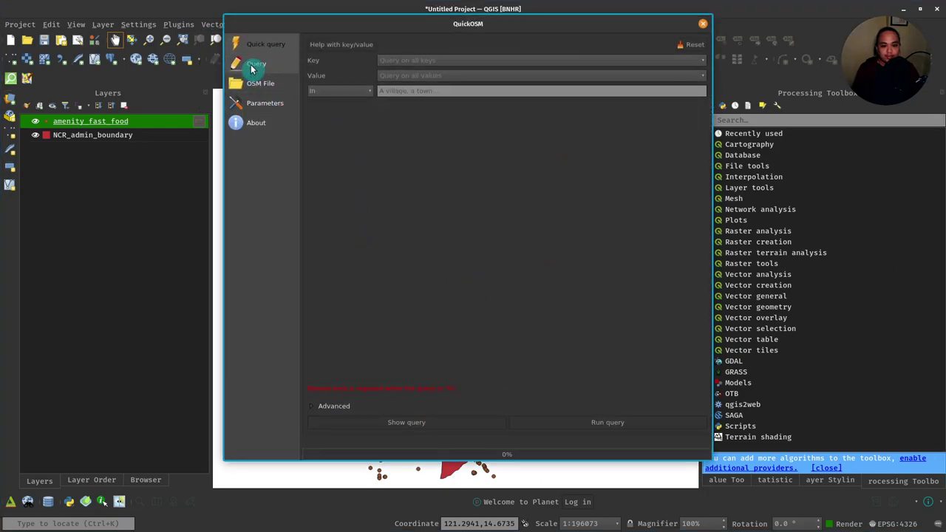
left_click(253, 65)
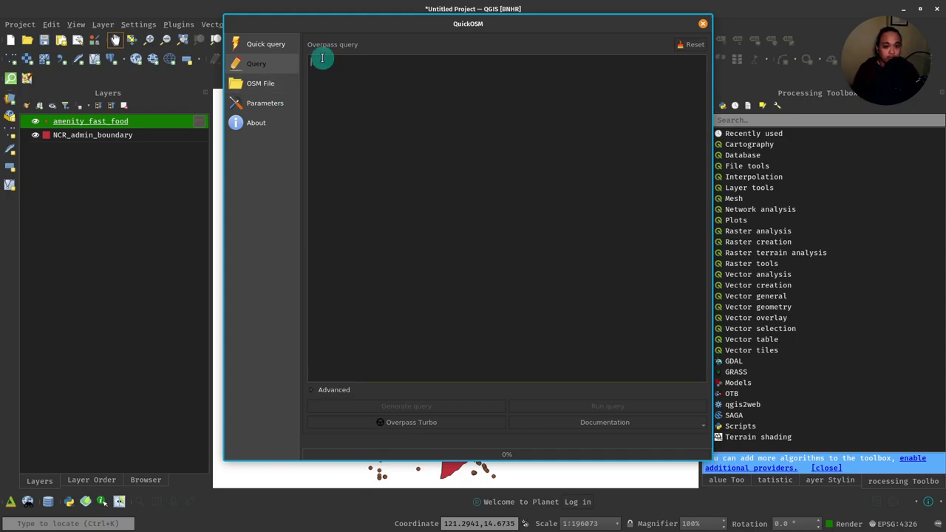
left_click(267, 45)
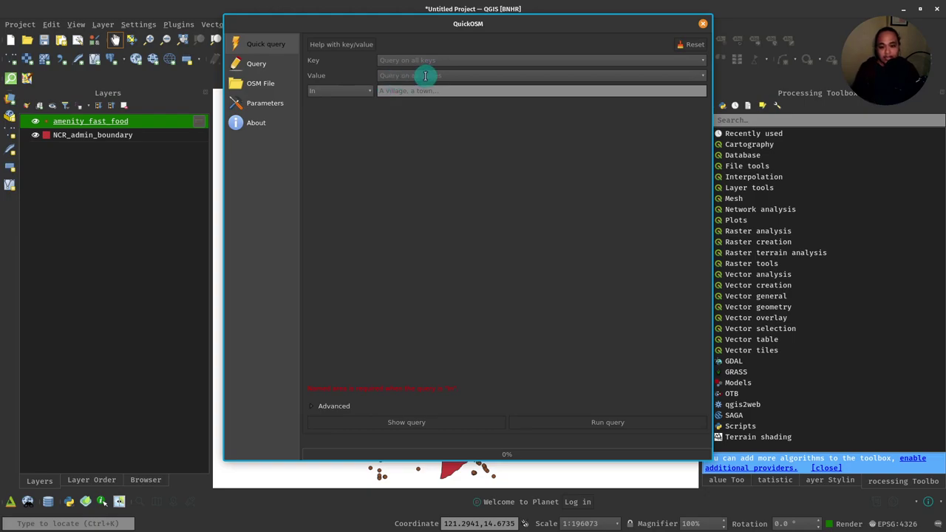
Step: Set key amenity, value fast_food, and Layer Extent of NCR_admin_boundary as the search area
left_click(443, 60)
type("amenity")
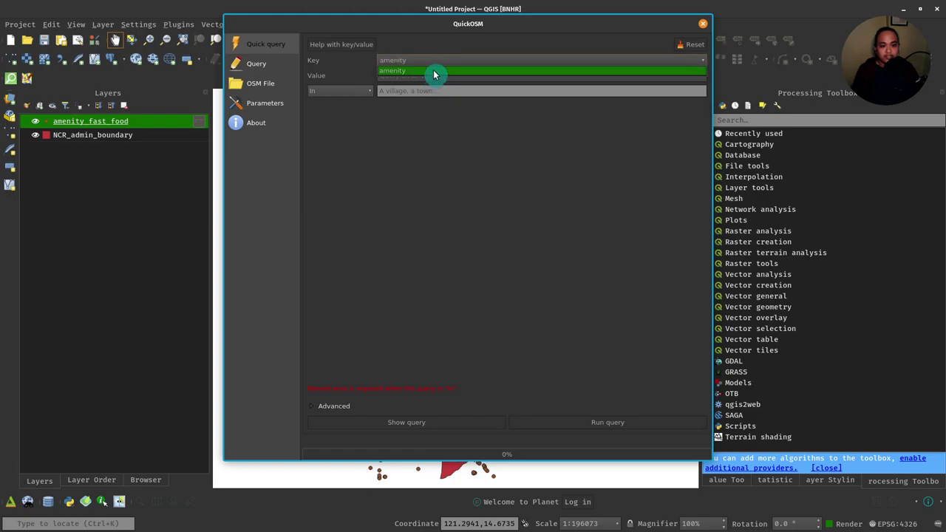
left_click(436, 73)
type("fast")
left_click(445, 91)
left_click(362, 91)
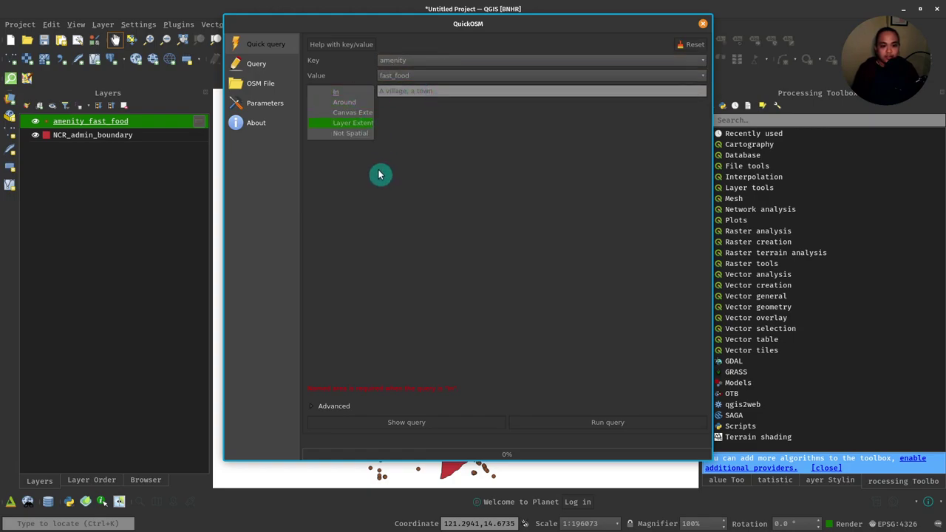
left_click(361, 126)
left_click(435, 93)
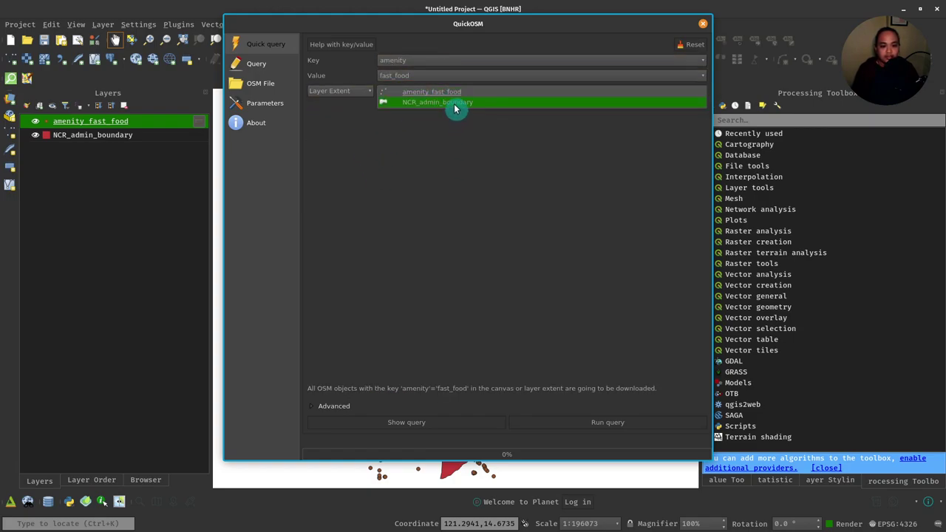
left_click(453, 111)
Step: Keep only Points by unchecking Lines, Multilinestrings and Multipolygons, then display the generated Overpass query
left_click(317, 406)
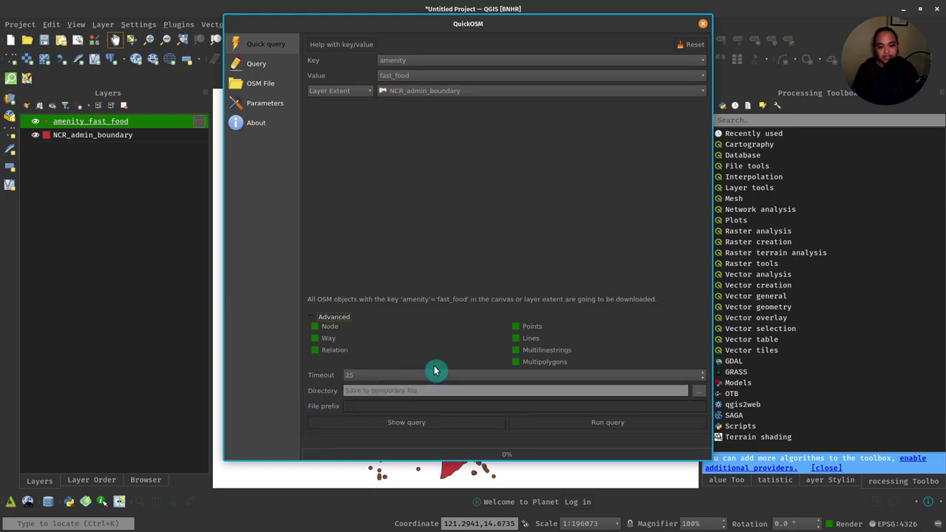
left_click(526, 340)
left_click(532, 351)
left_click(534, 362)
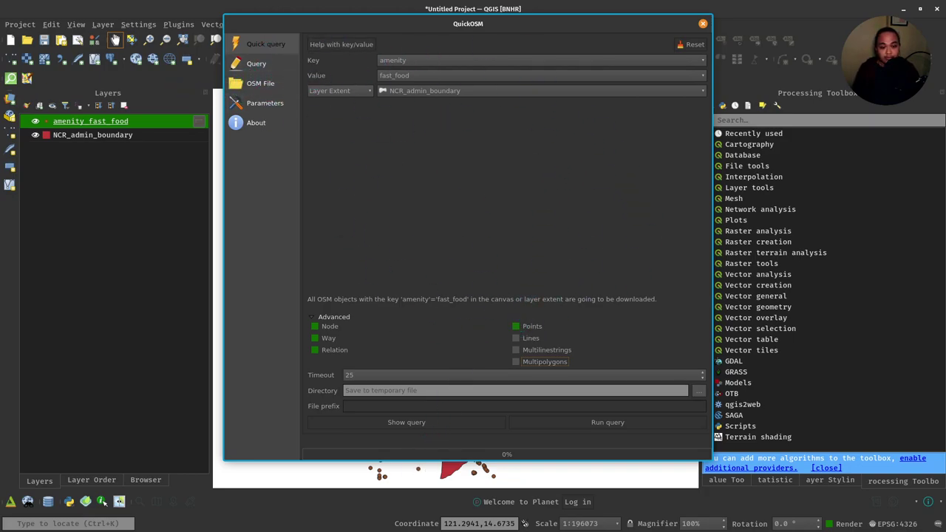
left_click(409, 421)
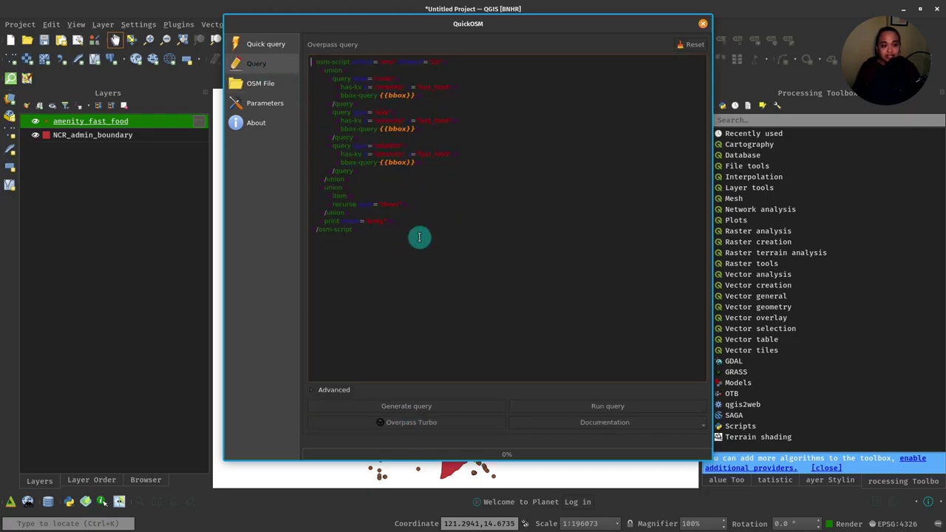
key("ctrl+a")
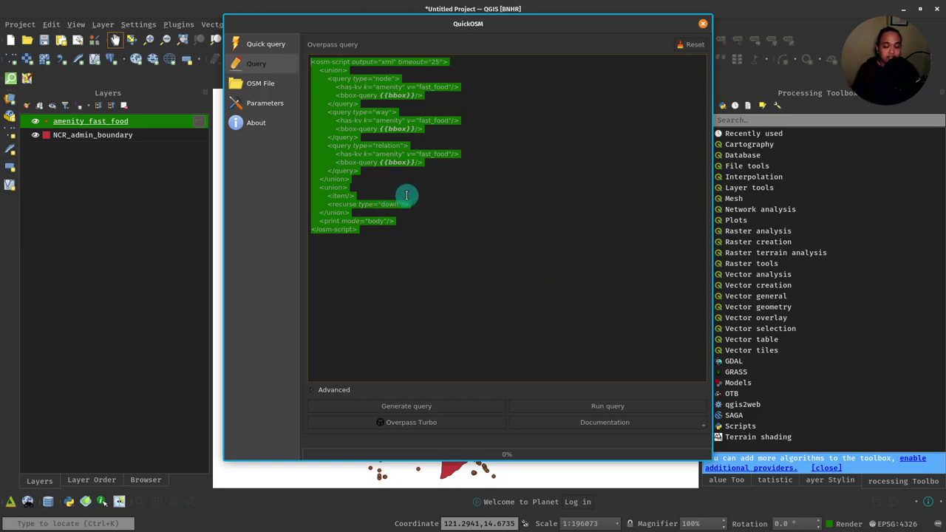
left_click(443, 262)
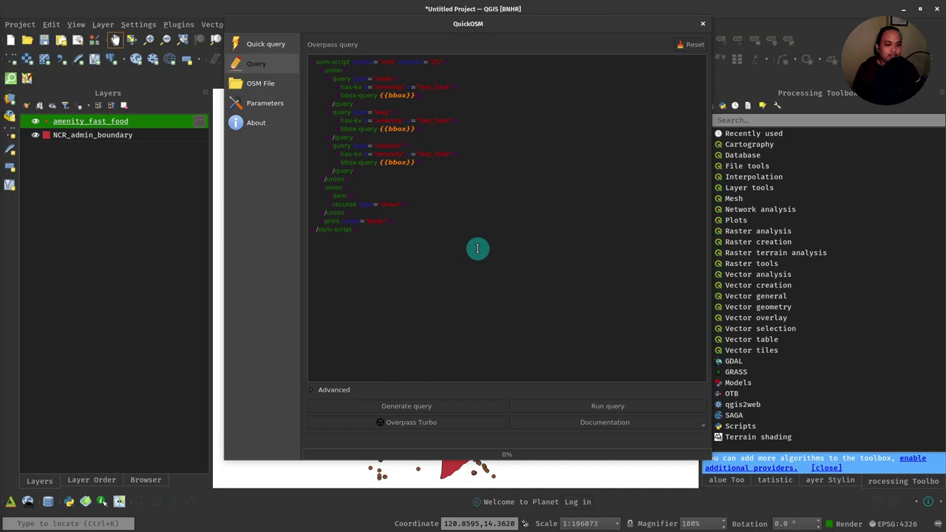
left_click(446, 230)
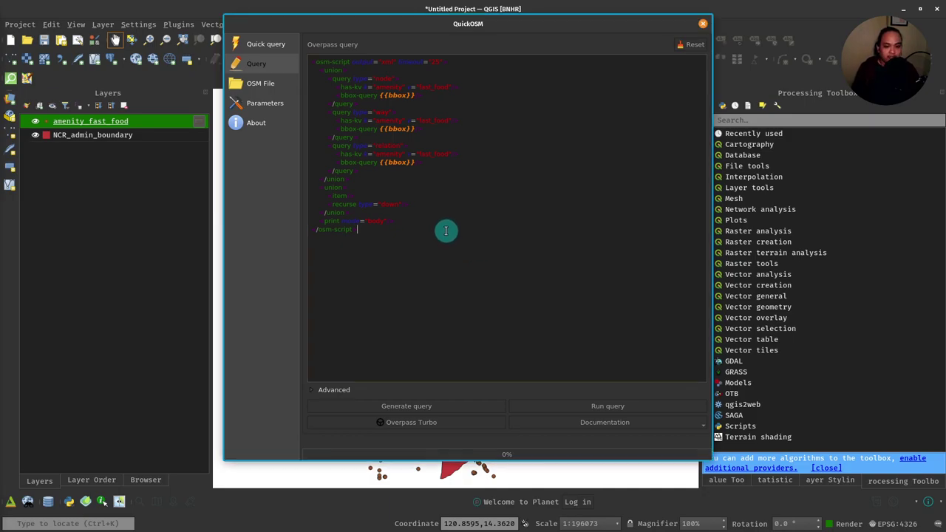
Step: Close QuickOSM and check the name column in the amenity_fast_food attribute table
key("ctrl+a")
key("ctrl+c")
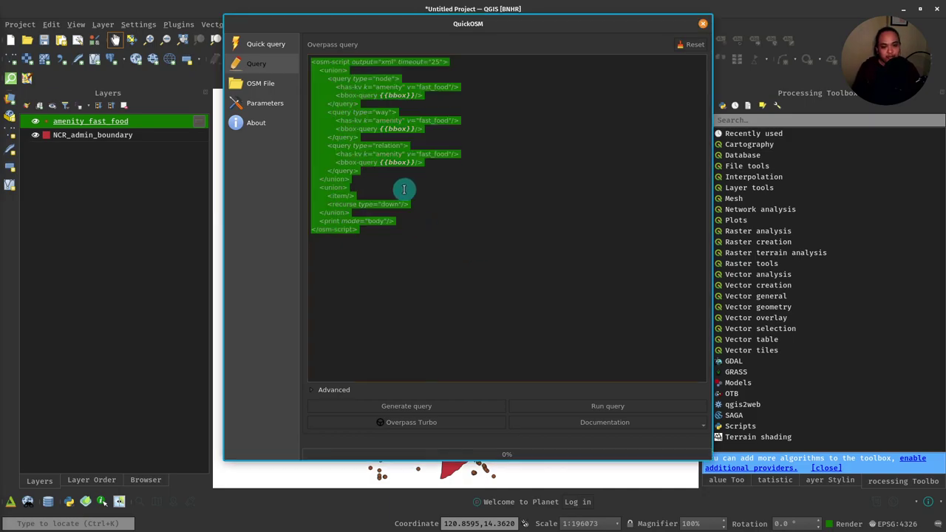
left_click(702, 23)
right_click(159, 123)
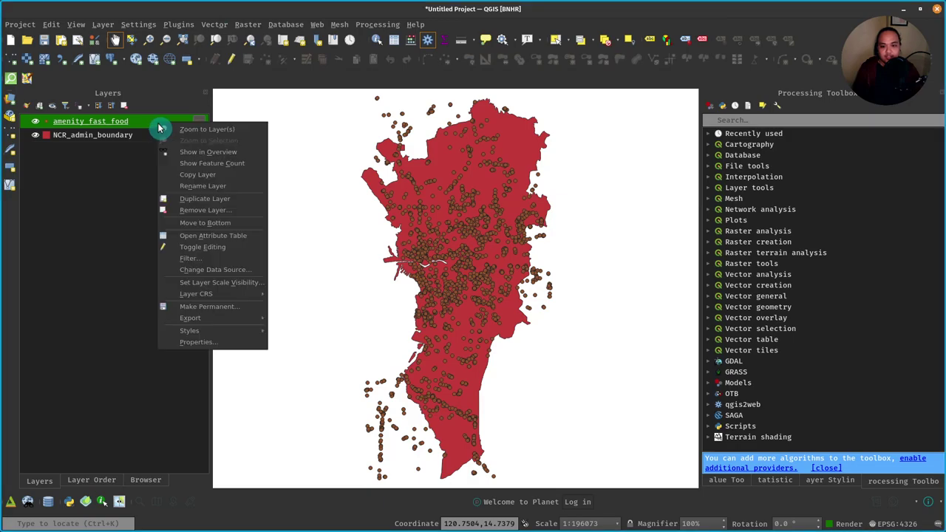
left_click(238, 235)
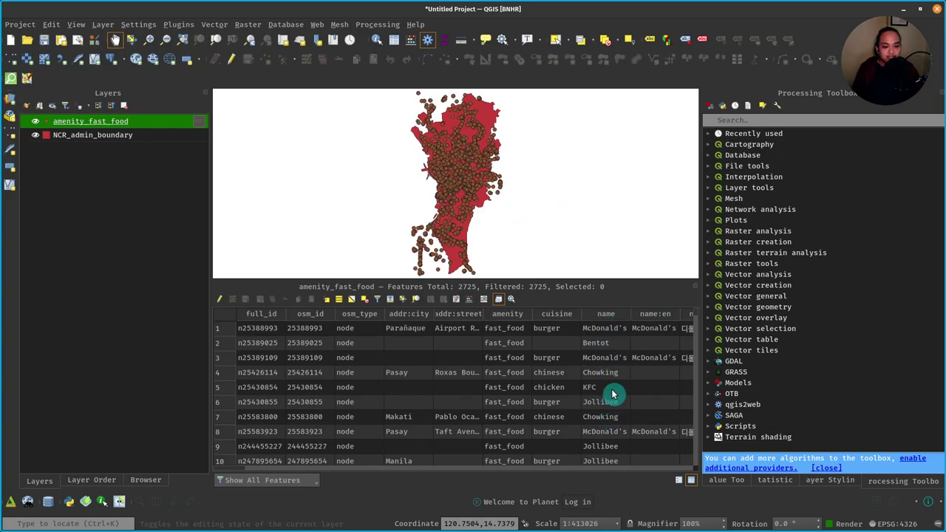
scroll(613, 392, "down", 2)
scroll(613, 387, "up", 2)
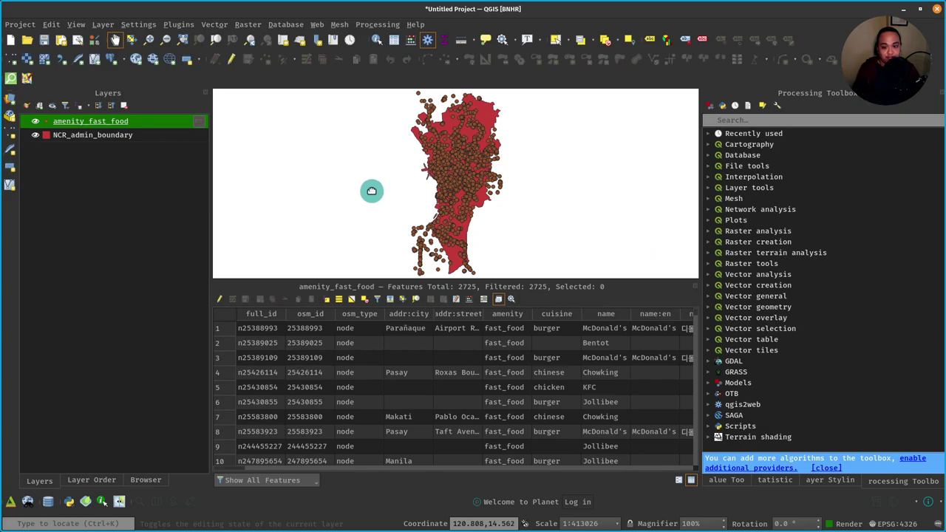
left_click(695, 287)
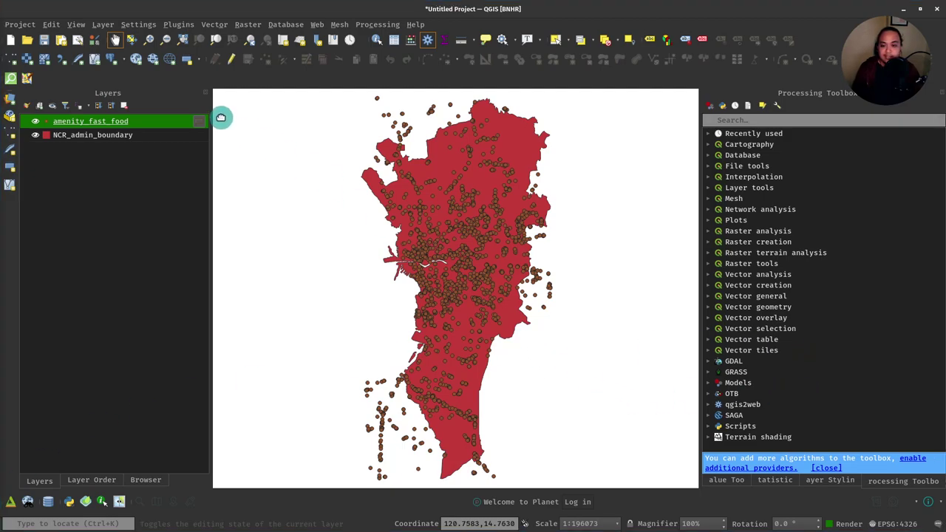
Step: Reopen QuickOSM and paste the copied query into its Overpass query editor
left_click(220, 26)
mouse_move(255, 106)
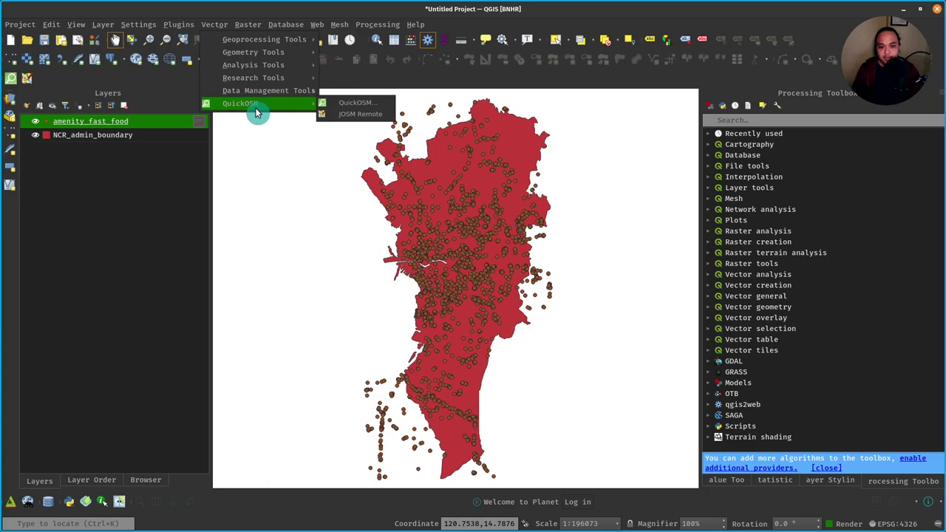
left_click(344, 100)
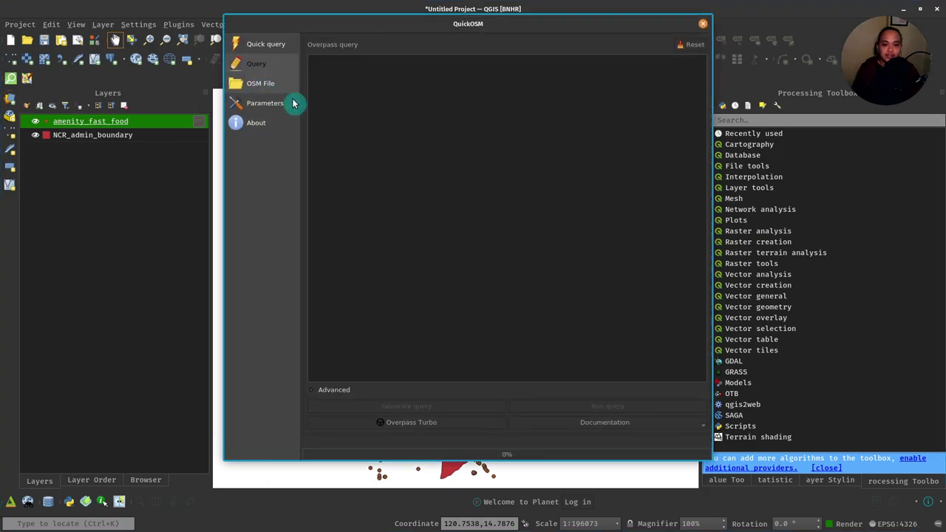
left_click(413, 165)
key("ctrl+v")
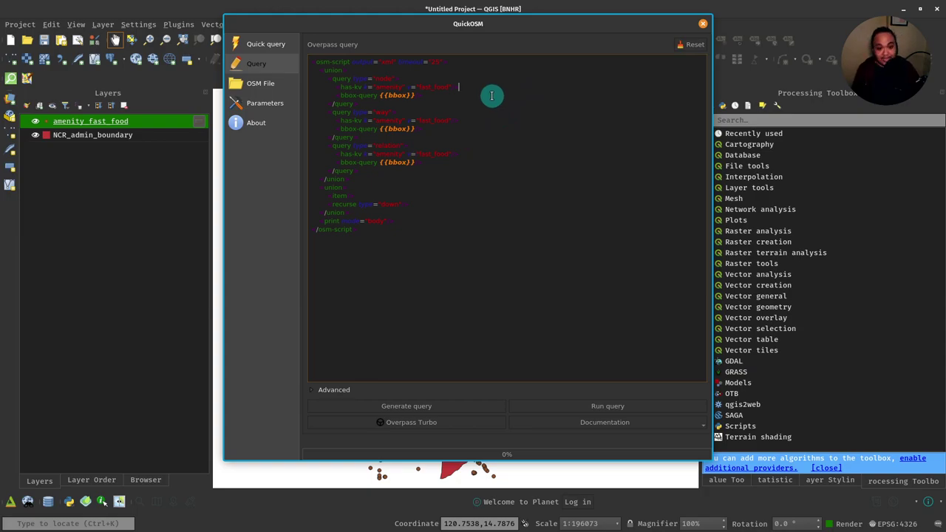
Step: Add the k="name" v="Jollibee" filter under the node, way and relation amenity lines
key("Return")
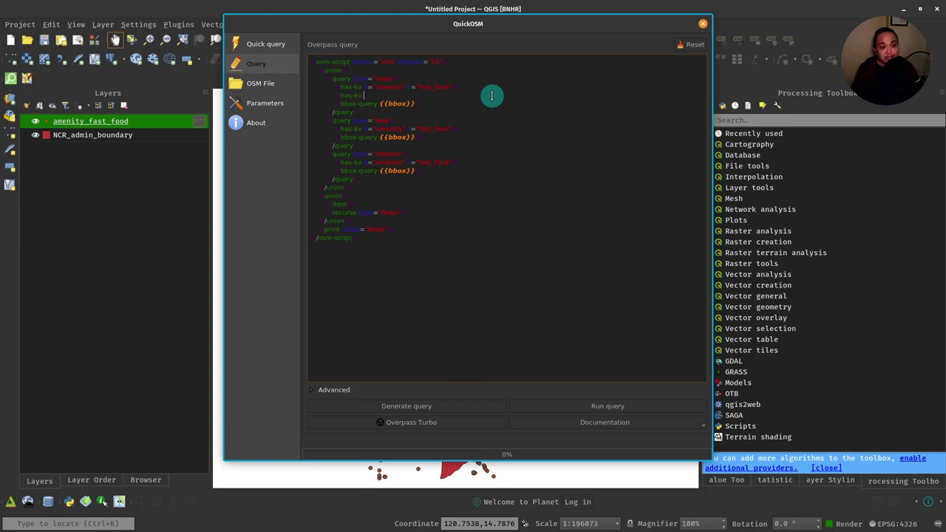
type("k=")
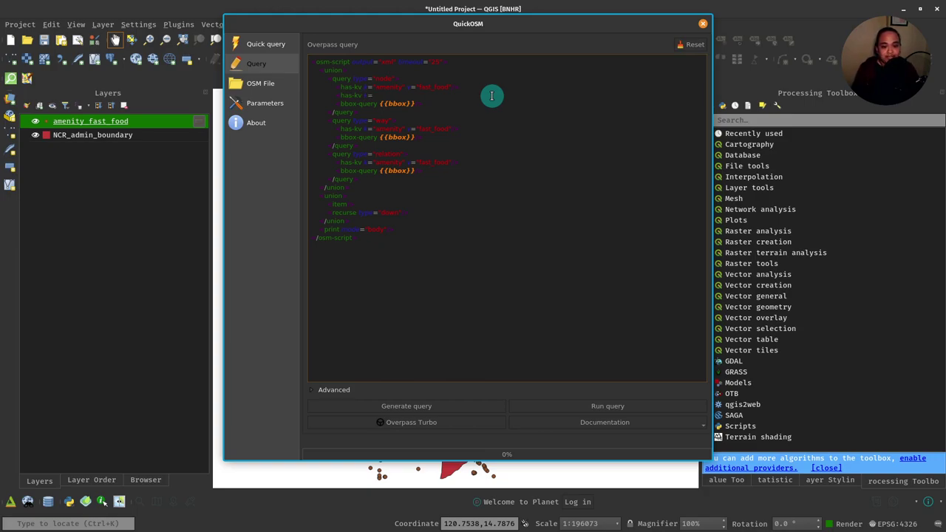
type("\"name\"")
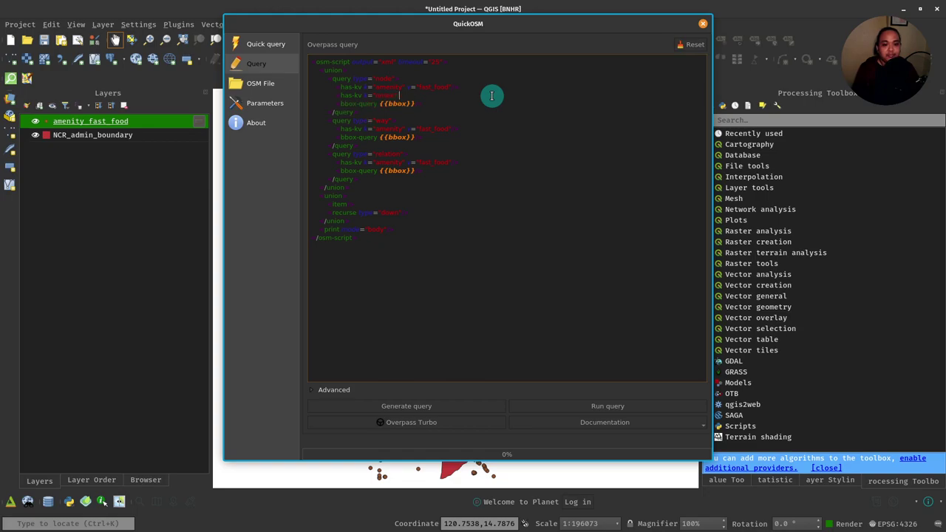
type(" v=\"Jollibee\"/>")
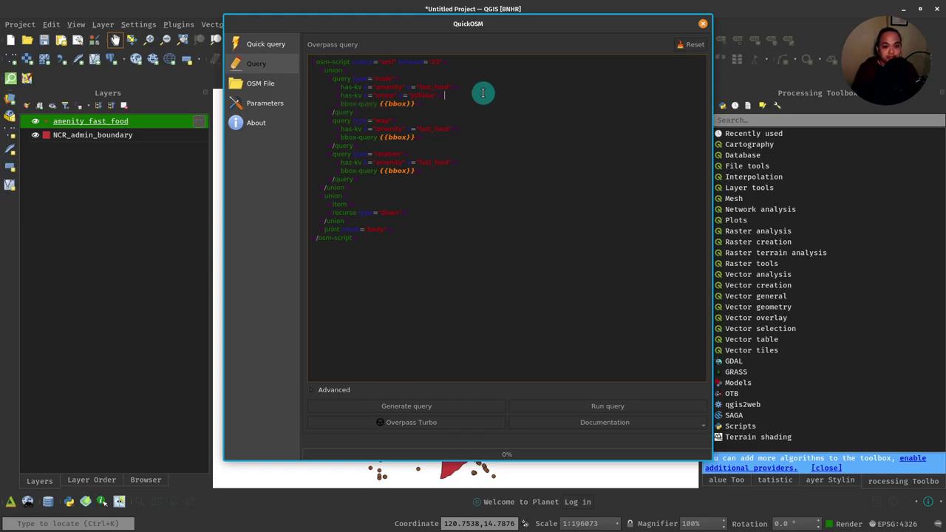
key("shift+Up")
key("ctrl+c")
left_click(472, 128)
key("ctrl+v")
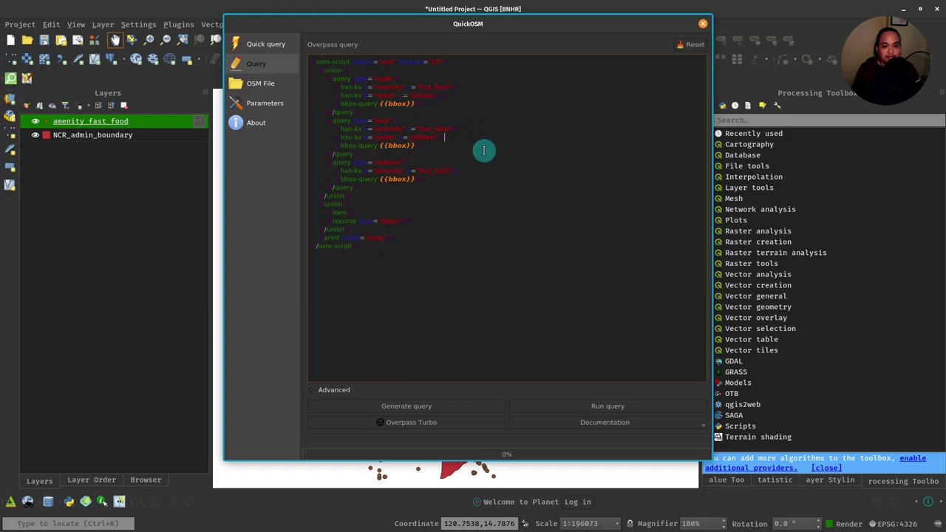
left_click(509, 170)
key("ctrl+v")
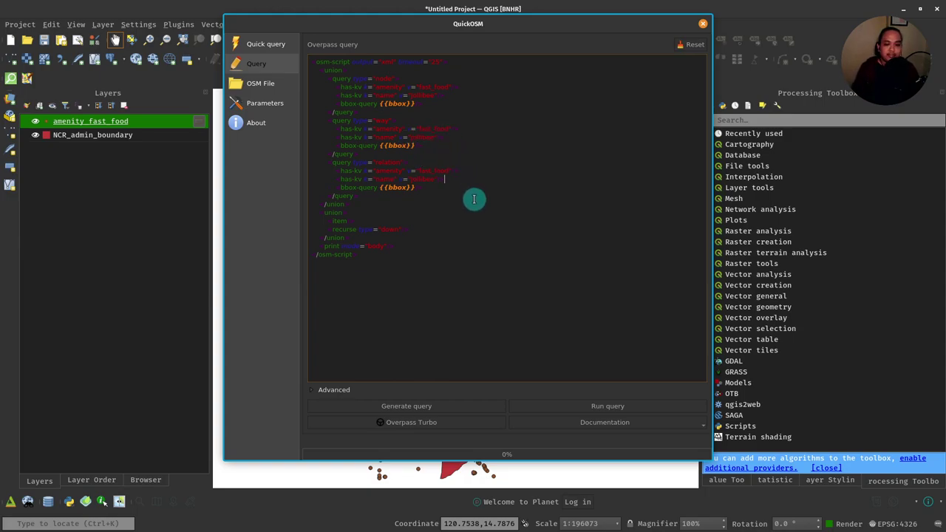
left_click(414, 198)
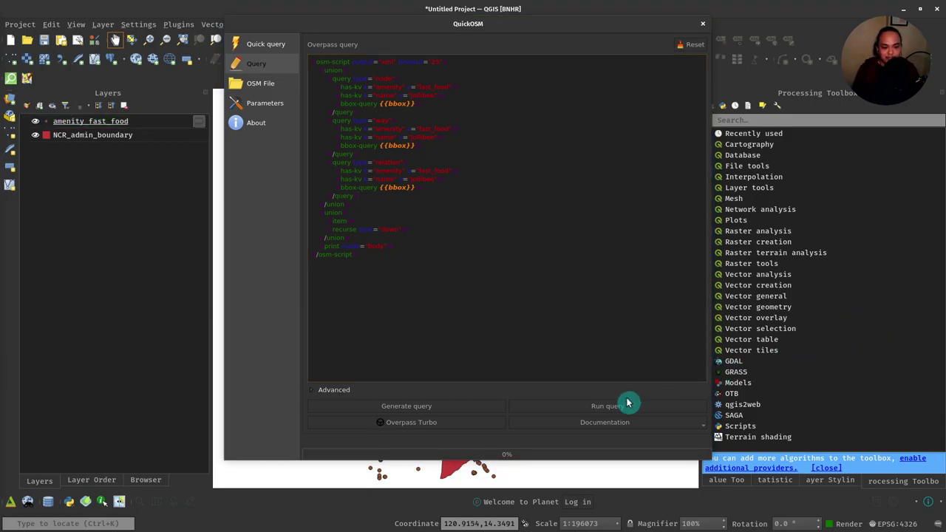
Step: Run the Jollibee-filtered query to load an OsmQuery layer, then close QuickOSM
left_click(591, 405)
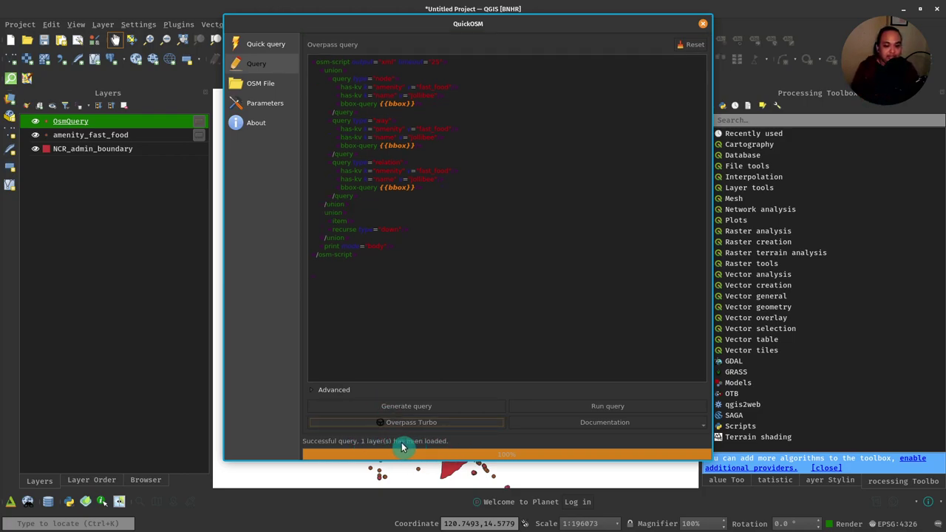
left_click(702, 23)
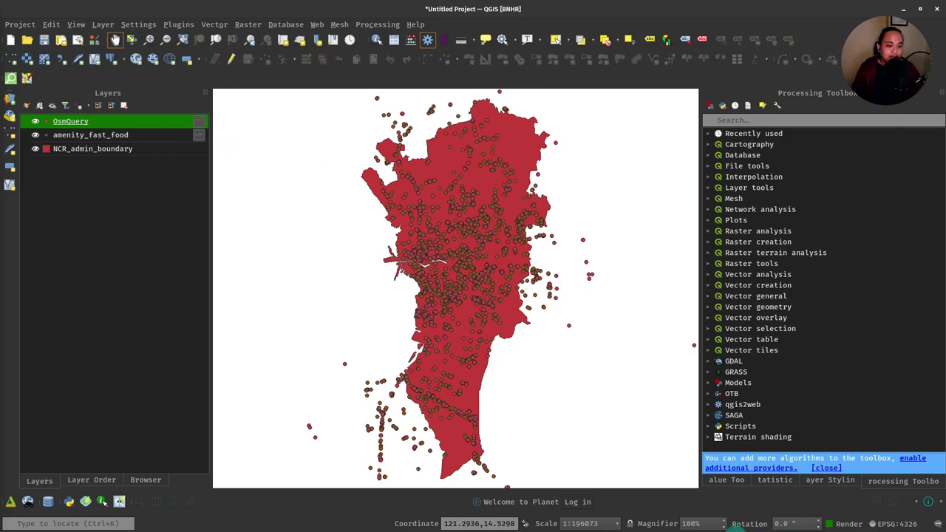
Step: Set the OsmQuery Simple Marker fill colour to red
left_click(826, 480)
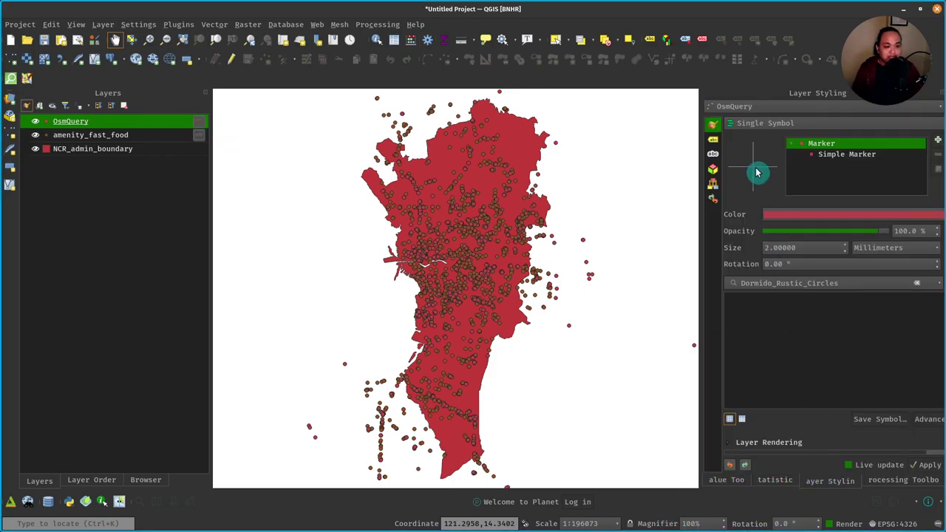
left_click(861, 154)
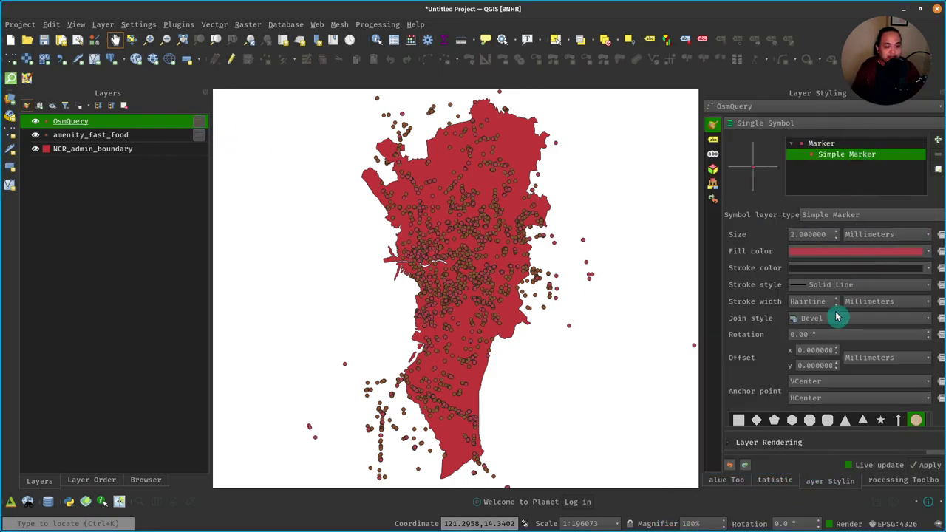
left_click(928, 252)
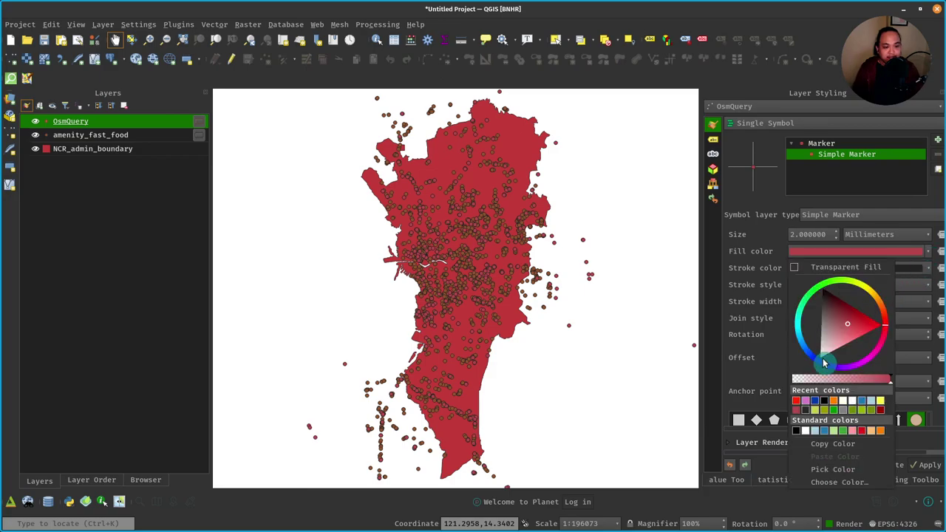
left_click(815, 402)
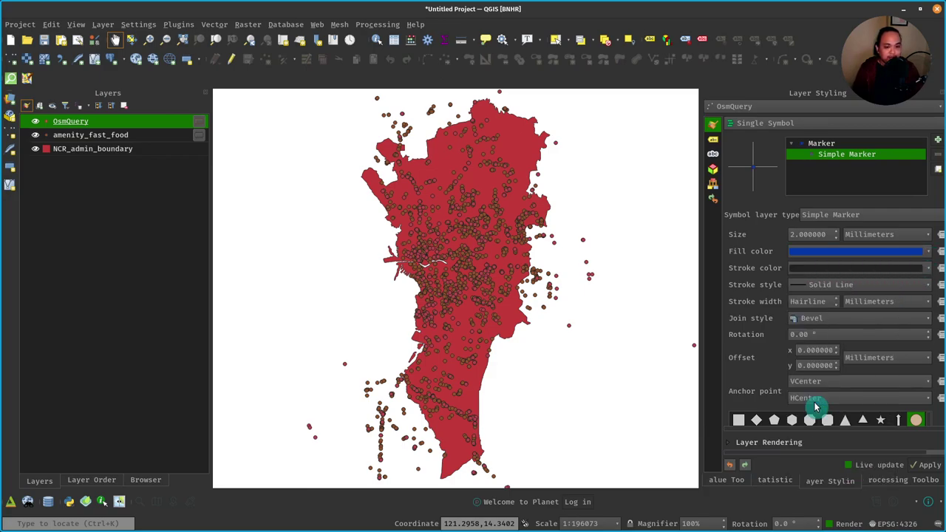
left_click(927, 252)
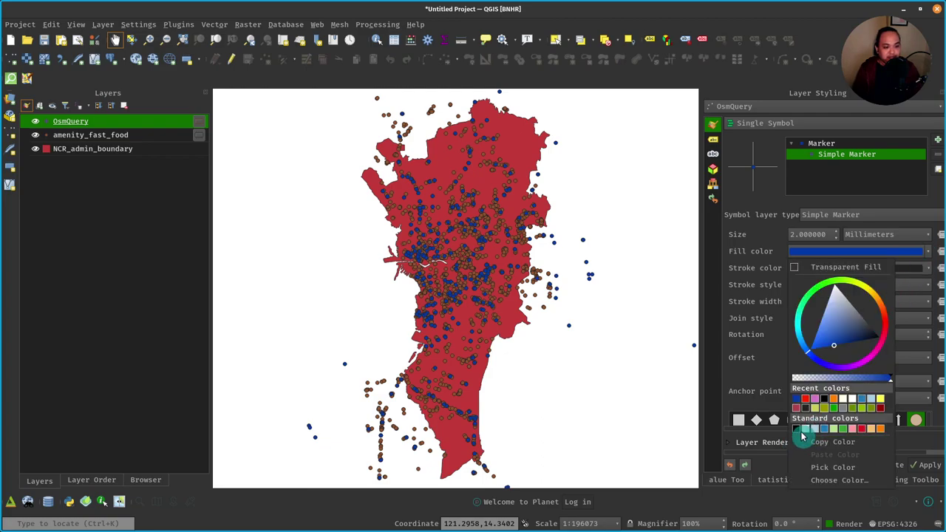
left_click(861, 428)
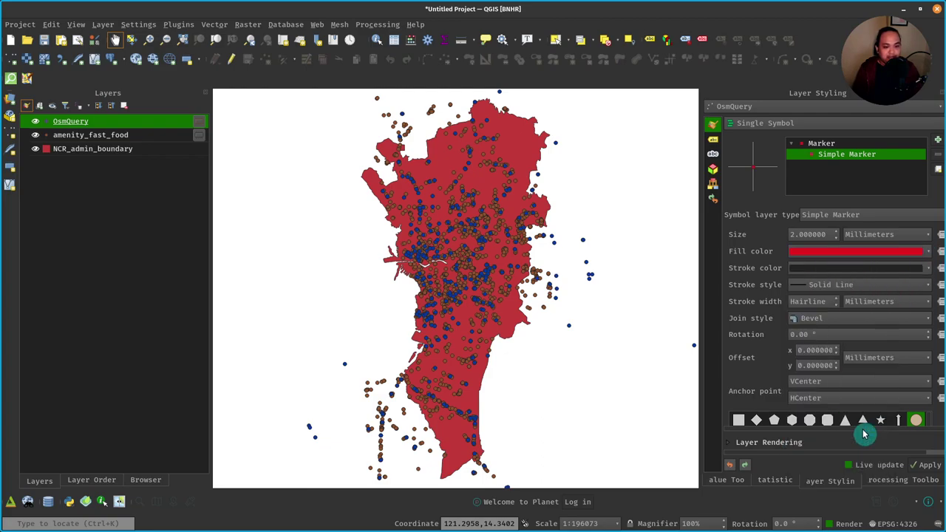
Step: Set the NCR_admin_boundary fill colour to white
left_click(87, 149)
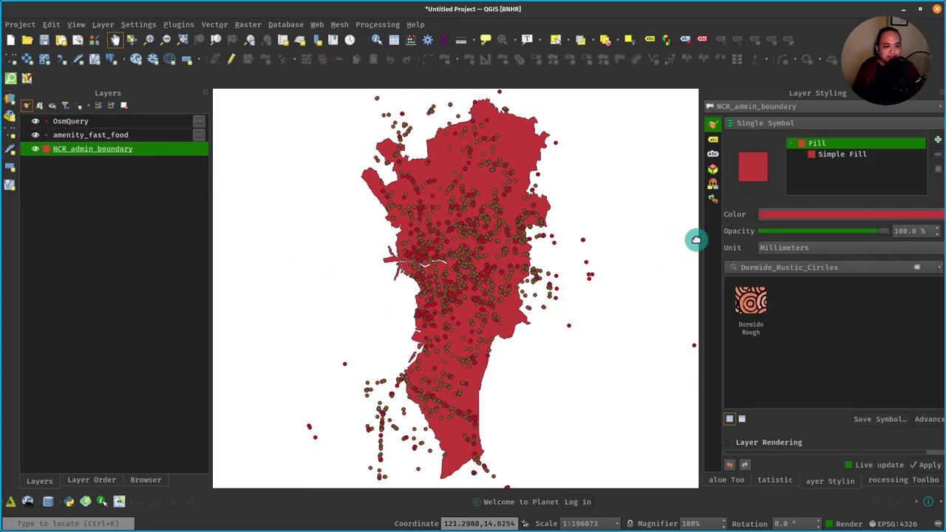
left_click_drag(698, 237, 662, 241)
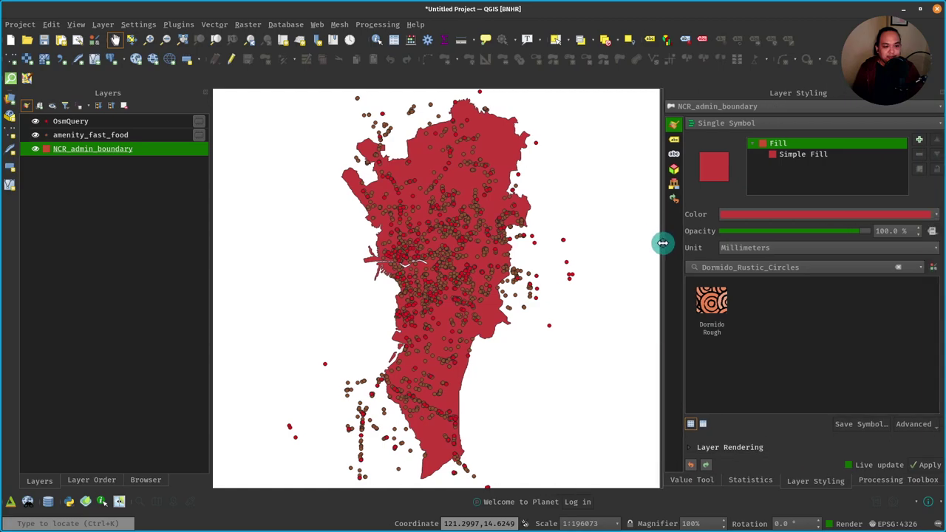
left_click(936, 216)
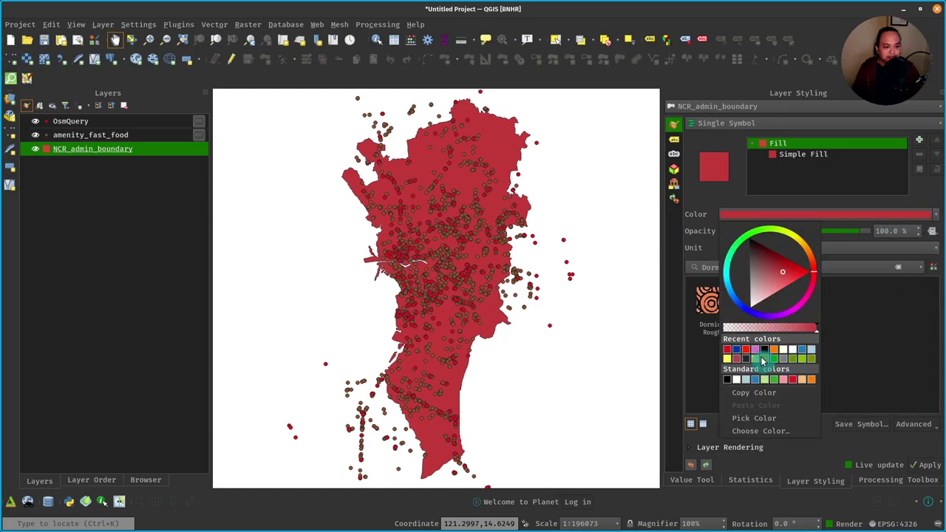
left_click(783, 349)
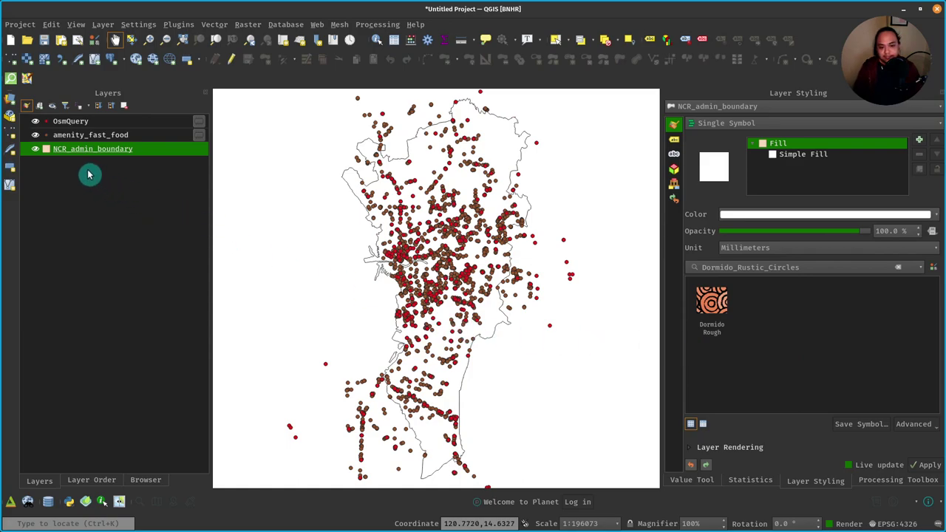
left_click(118, 123)
Step: Sort the OsmQuery attribute table by name to verify Jollibee-only entries, then hide amenity_fast_food
right_click(118, 124)
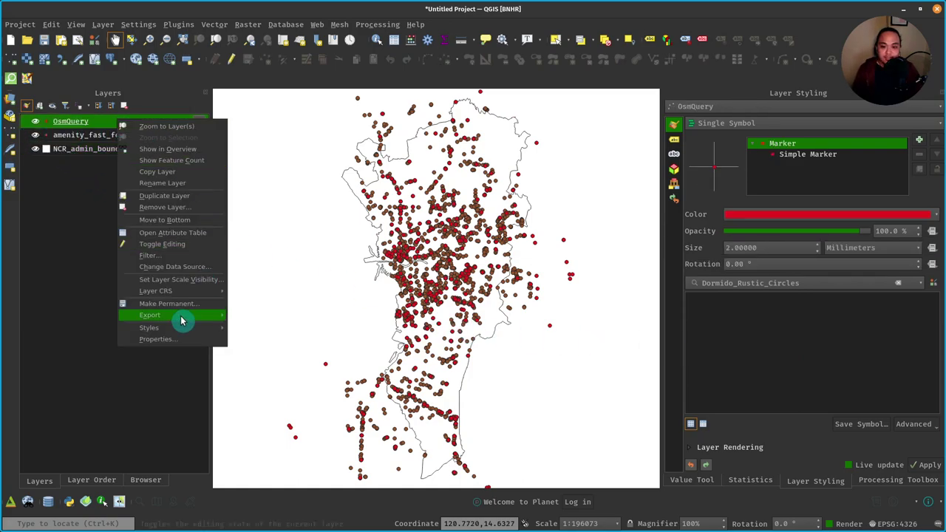
left_click(190, 235)
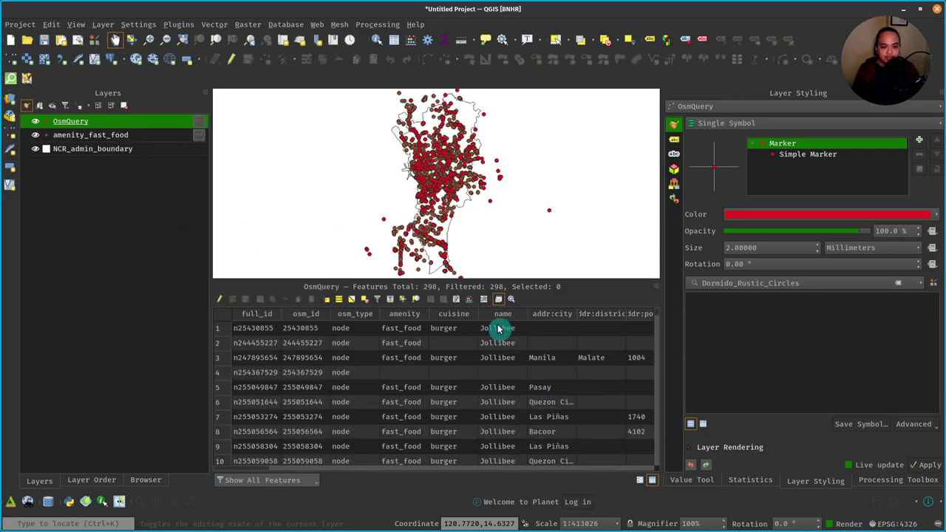
left_click(505, 316)
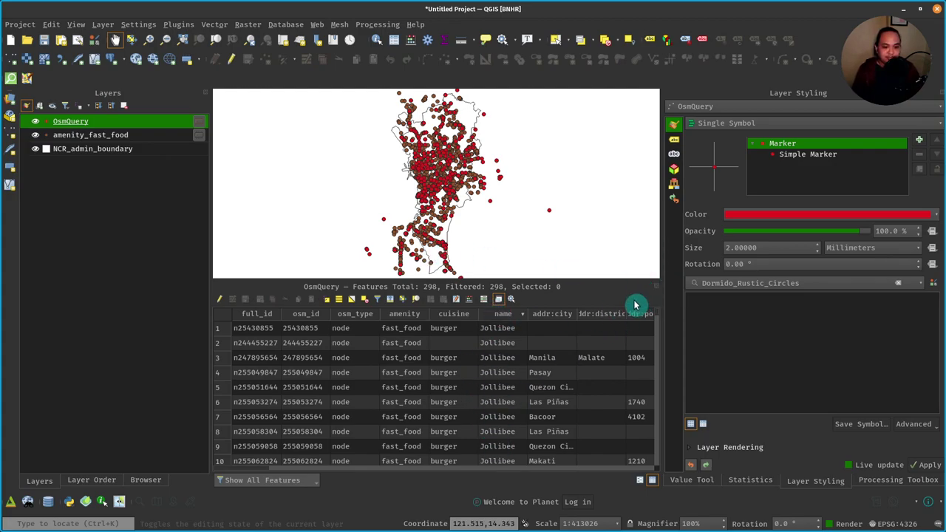
left_click(656, 288)
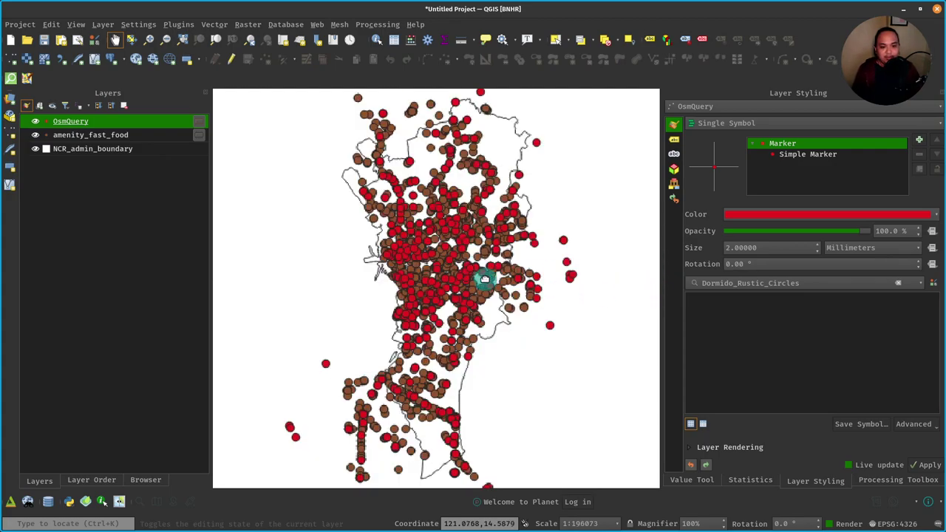
left_click(36, 139)
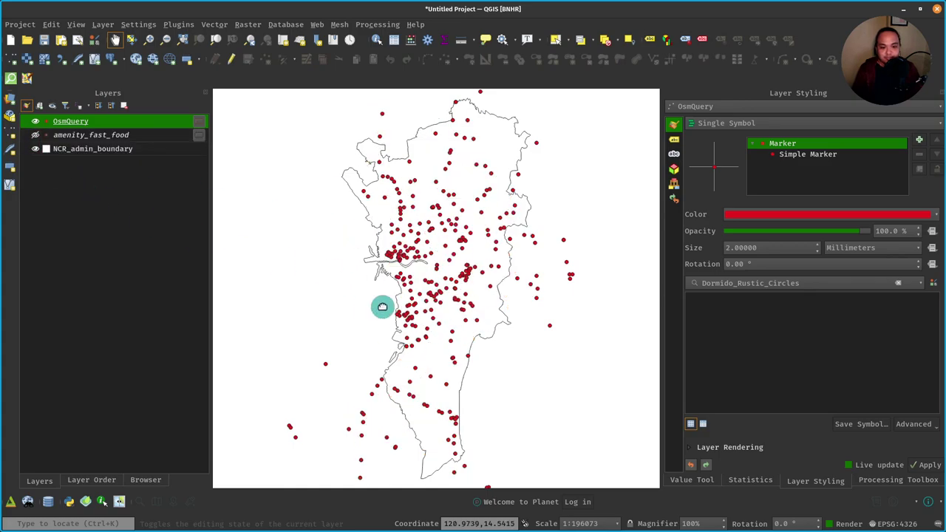